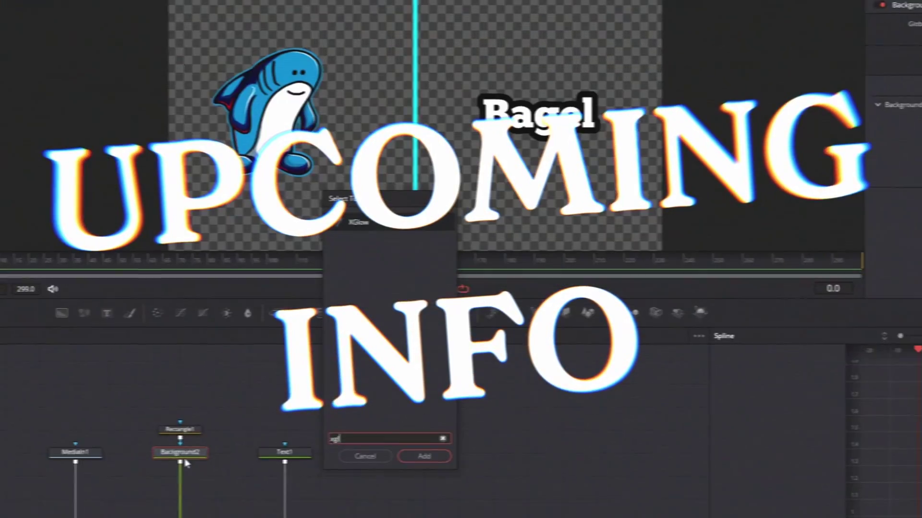
{"action": "key", "text": "Return"}
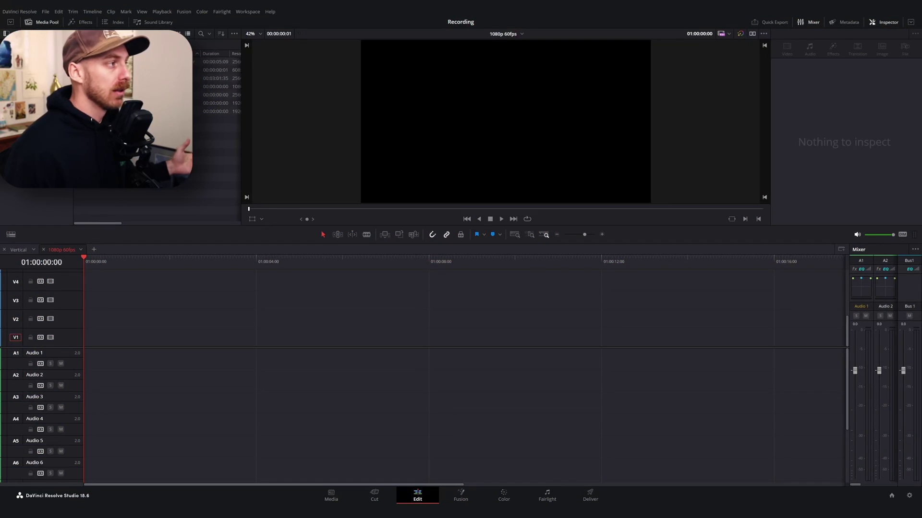
- Place a Fusion Composition effect at the start of video track V1 and open it on the Fusion page
{"action": "left_click", "coordinate": [81, 22]}
{"action": "left_click_drag", "start_coordinate": [191, 60], "coordinate": [109, 337]}
{"action": "left_click", "coordinate": [151, 344]}
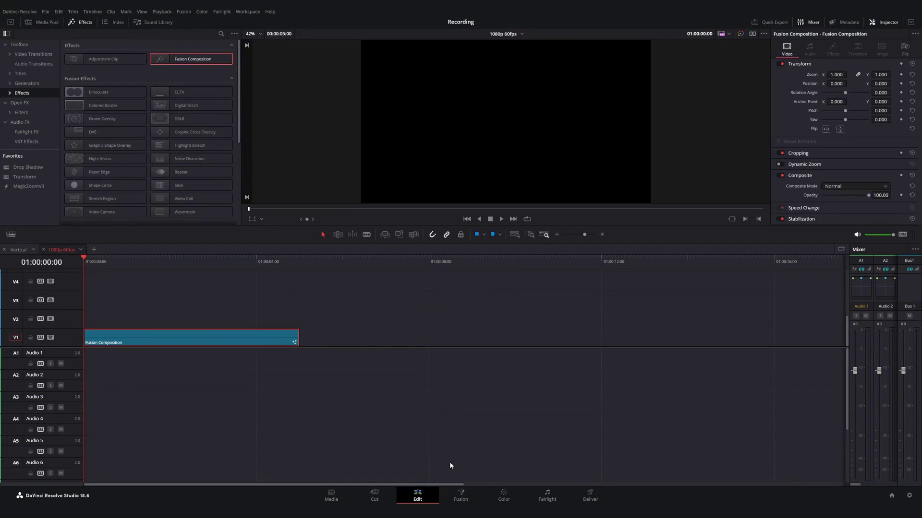
{"action": "left_click", "coordinate": [461, 496]}
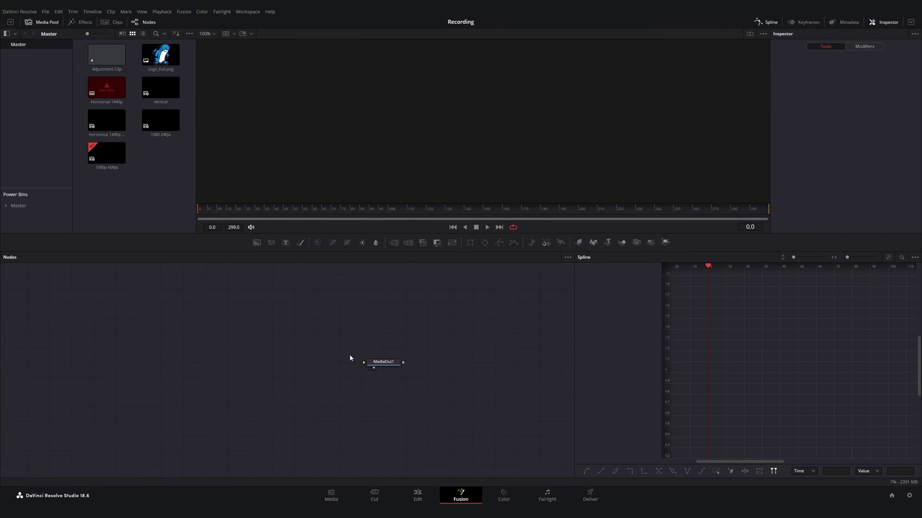
- Add a background node to the empty composition
{"action": "key", "text": "shift+space"}
{"action": "type", "text": "b"}
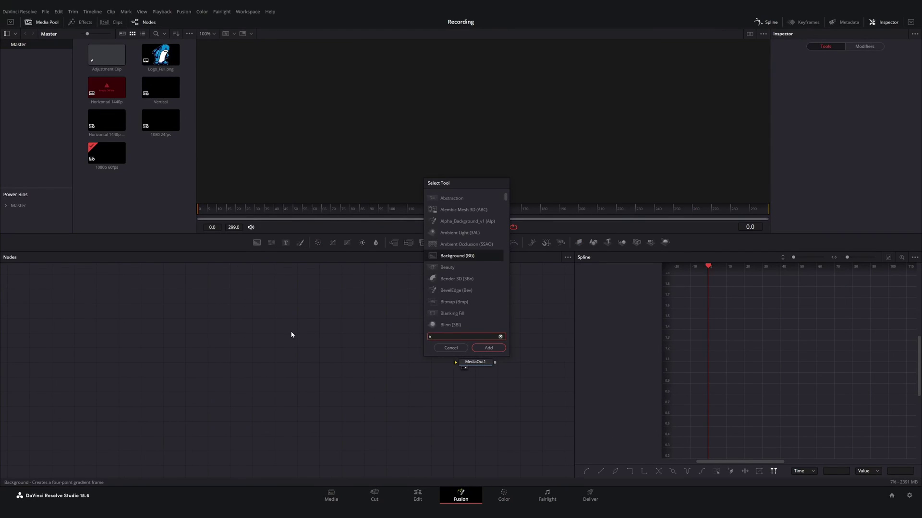
{"action": "type", "text": "ak"}
{"action": "key", "text": "Return"}
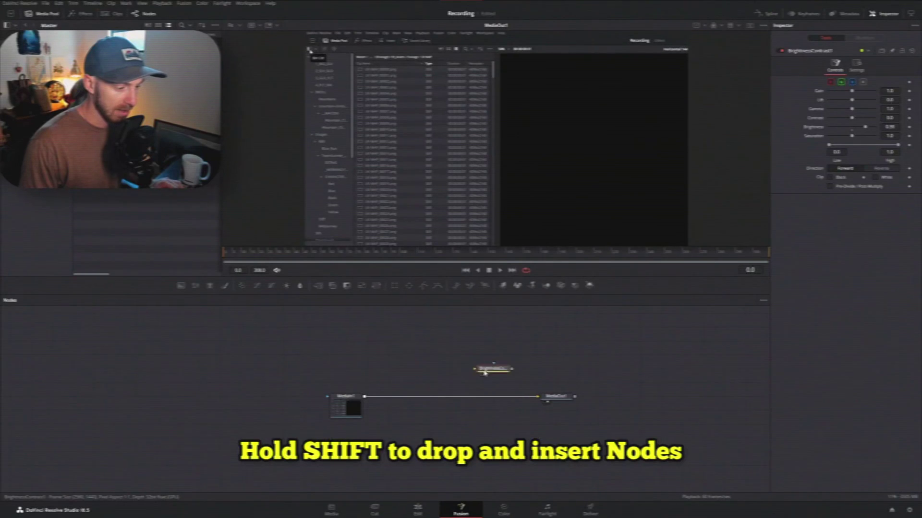
- Insert the BrightnessContrast node into the connection between MediaIn1 and MediaOut1
{"action": "left_click_drag", "start_coordinate": [488, 371], "coordinate": [452, 399]}
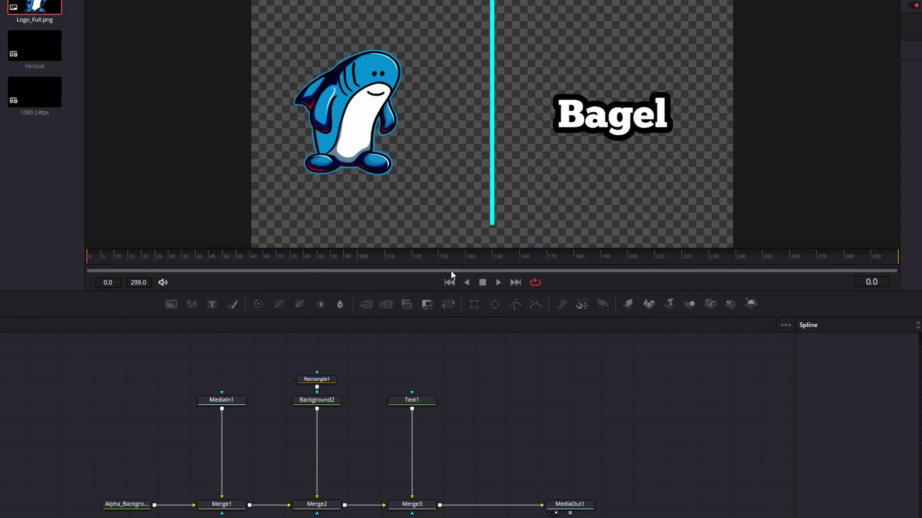
- Add a Soft Glow node between Merge3 and MediaOut1
{"action": "scroll", "coordinate": [494, 42], "scroll_direction": "up", "scroll_amount": 5}
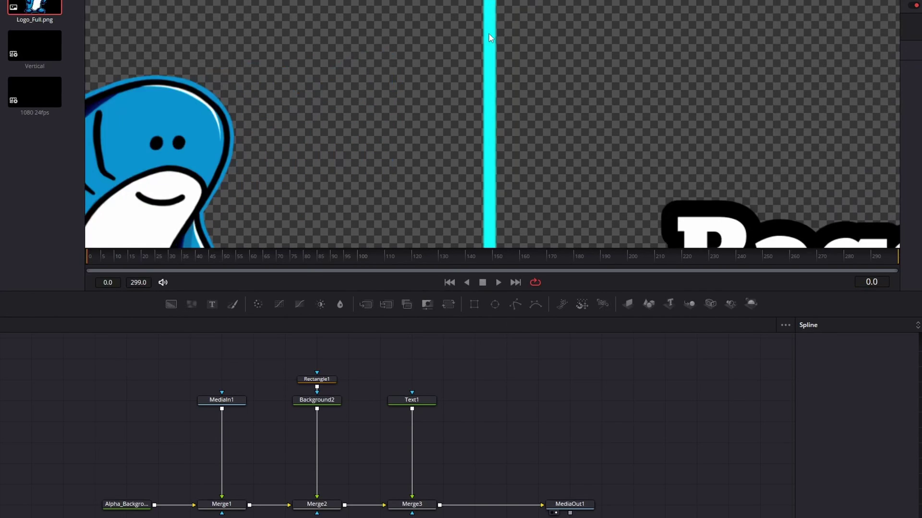
{"action": "scroll", "coordinate": [488, 33], "scroll_direction": "down", "scroll_amount": 5}
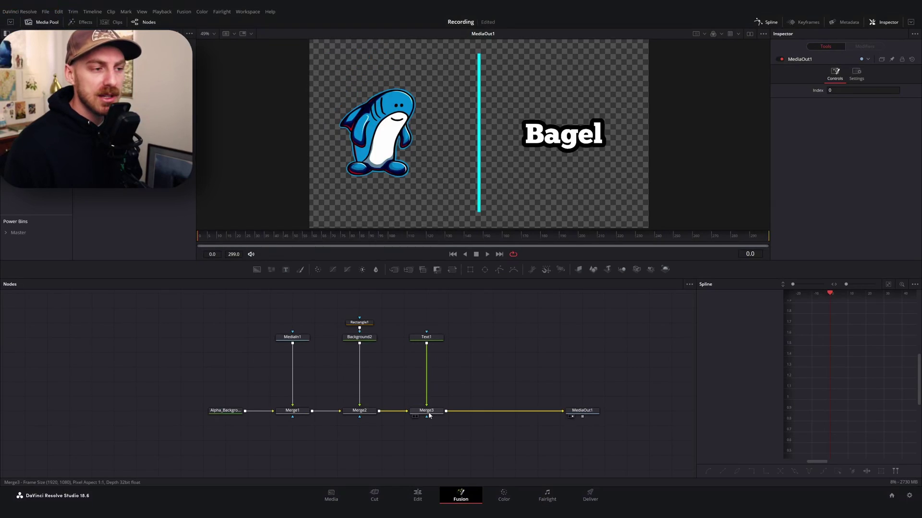
{"action": "left_click", "coordinate": [415, 512]}
{"action": "key", "text": "shift+space"}
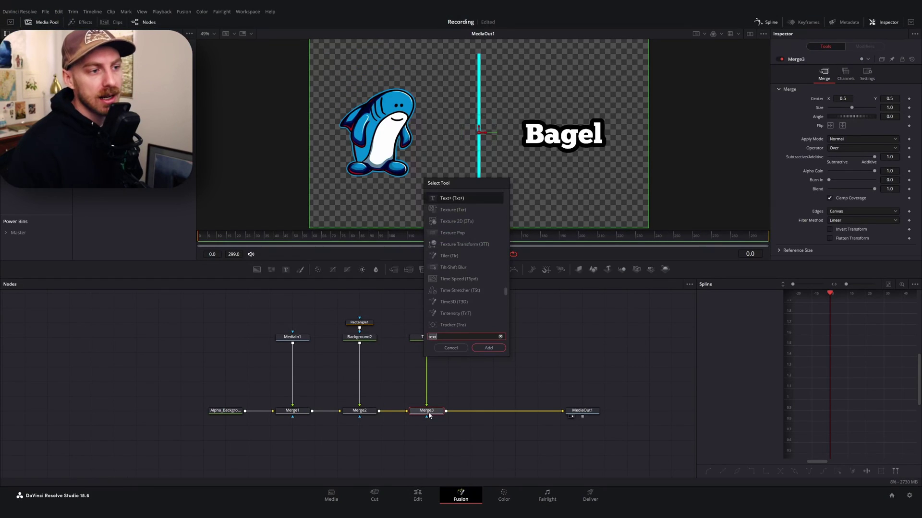
{"action": "type", "text": "text"}
{"action": "key", "text": "BackSpace"}
{"action": "key", "text": "BackSpace"}
{"action": "key", "text": "BackSpace"}
{"action": "key", "text": "BackSpace"}
{"action": "type", "text": "sof"}
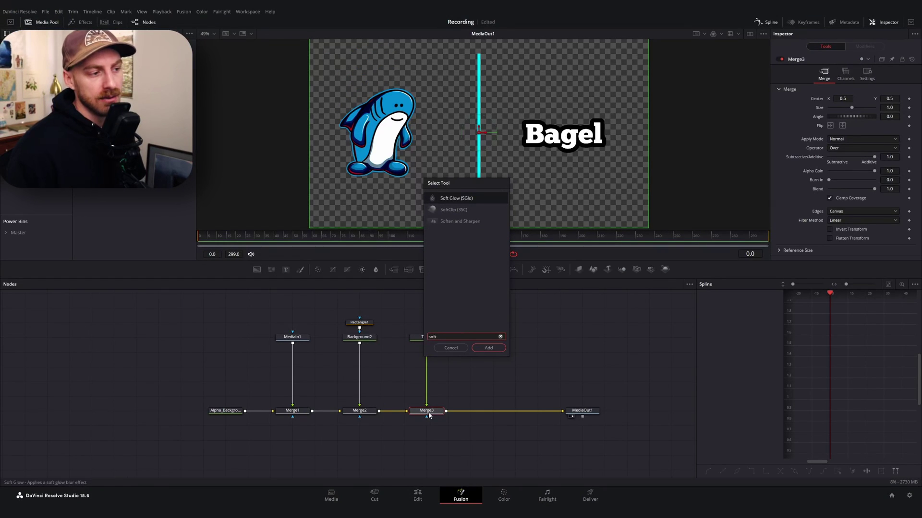
{"action": "key", "text": "Return"}
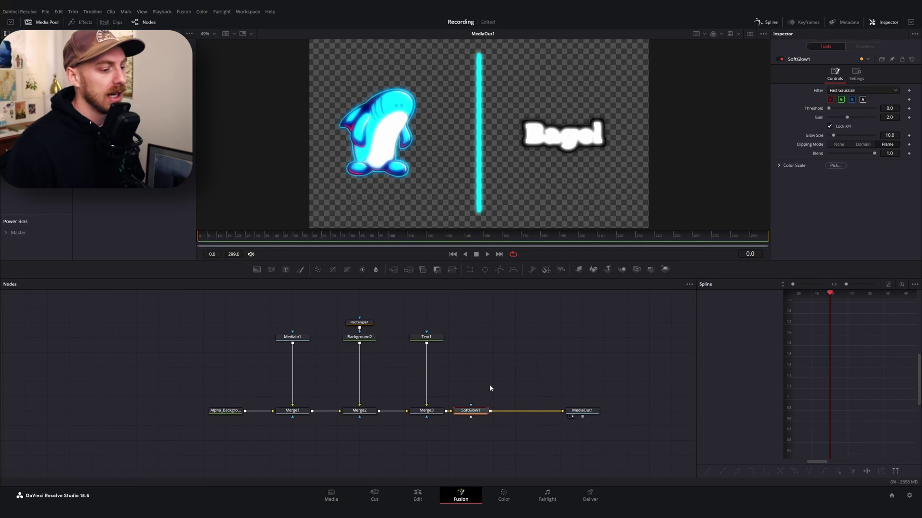
- Undo the insertion of the Soft Glow node after Merge3
{"action": "left_click", "coordinate": [469, 432]}
{"action": "key", "text": "ctrl+z"}
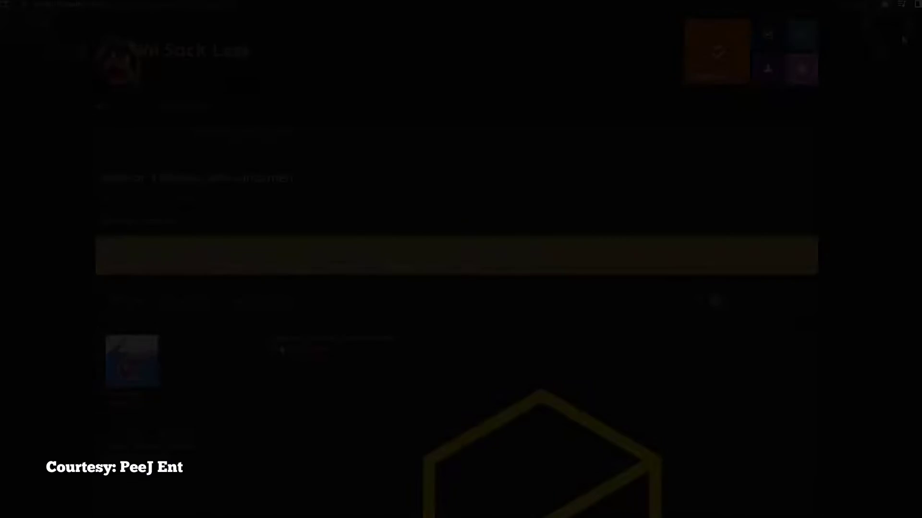
- Read the Reactor 3 release announcement on the forum, including its package list, new features and installer download section
{"action": "scroll", "coordinate": [461, 288], "scroll_direction": "down", "scroll_amount": 5}
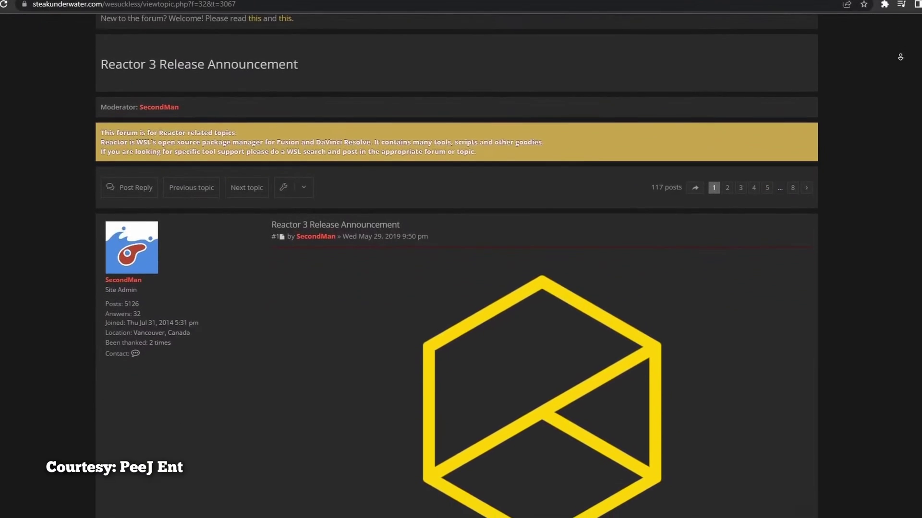
{"action": "scroll", "coordinate": [461, 288], "scroll_direction": "down", "scroll_amount": 5}
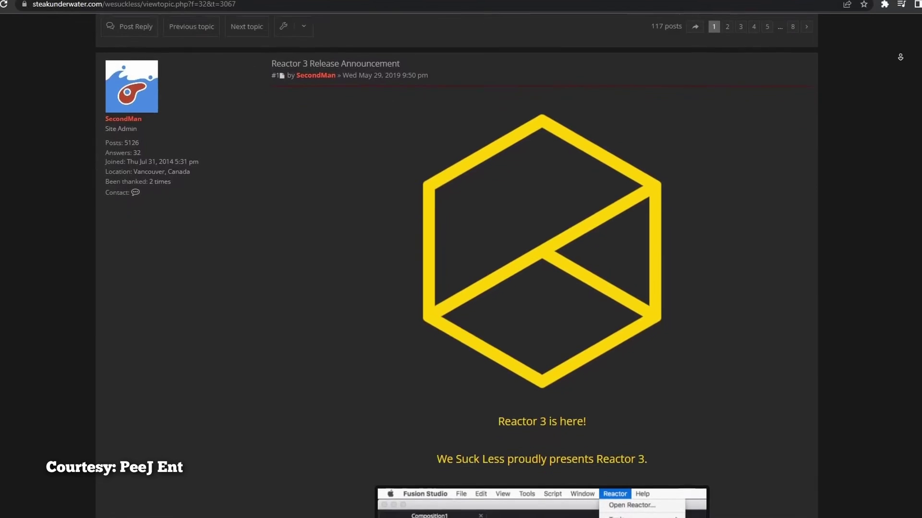
{"action": "scroll", "coordinate": [456, 269], "scroll_direction": "down", "scroll_amount": 3}
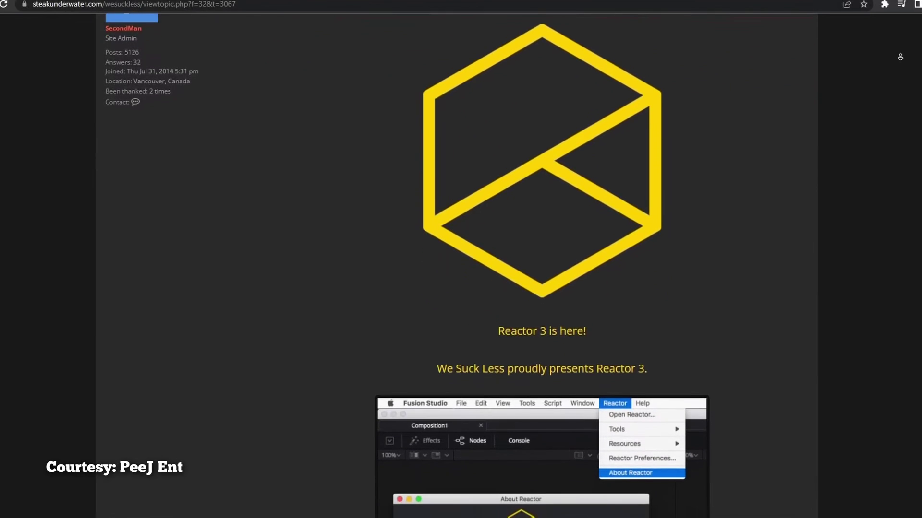
{"action": "scroll", "coordinate": [457, 269], "scroll_direction": "down", "scroll_amount": 3}
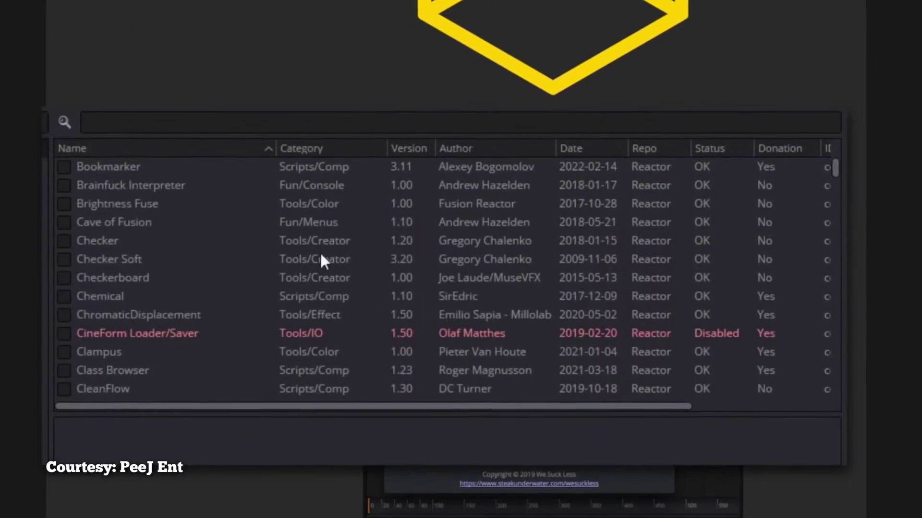
{"action": "scroll", "coordinate": [321, 254], "scroll_direction": "down", "scroll_amount": 5}
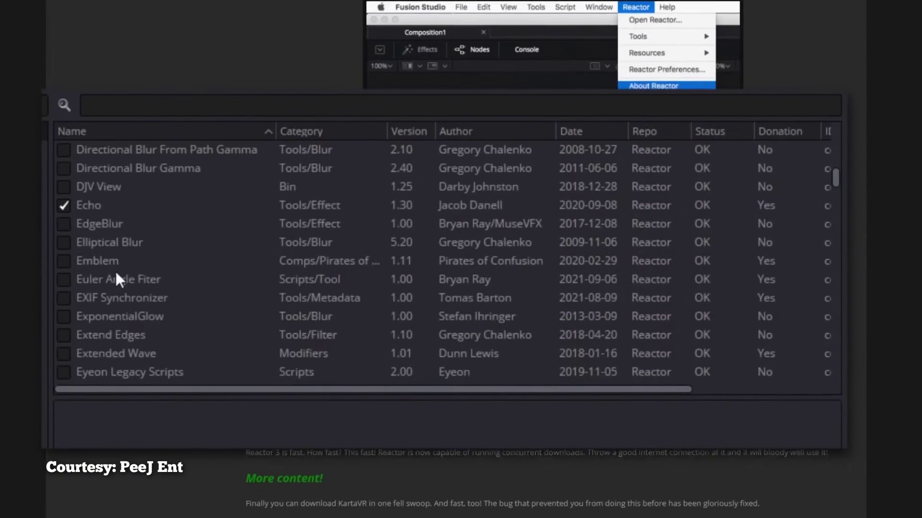
{"action": "scroll", "coordinate": [460, 268], "scroll_direction": "down", "scroll_amount": 5}
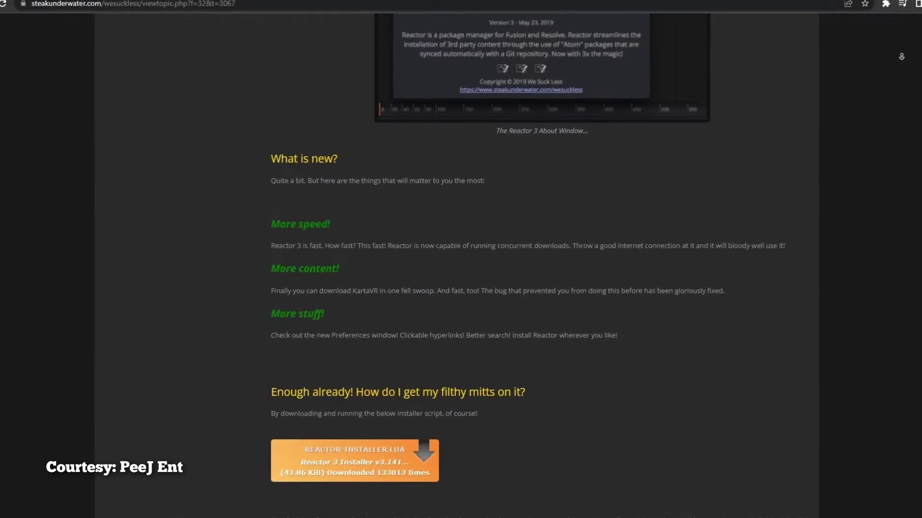
{"action": "scroll", "coordinate": [537, 269], "scroll_direction": "down", "scroll_amount": 4}
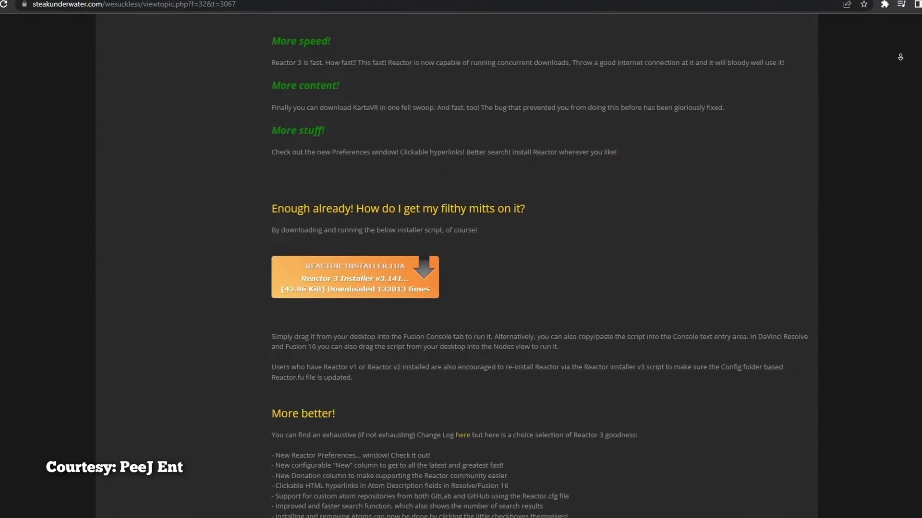
{"action": "scroll", "coordinate": [900, 56], "scroll_direction": "down", "scroll_amount": 2}
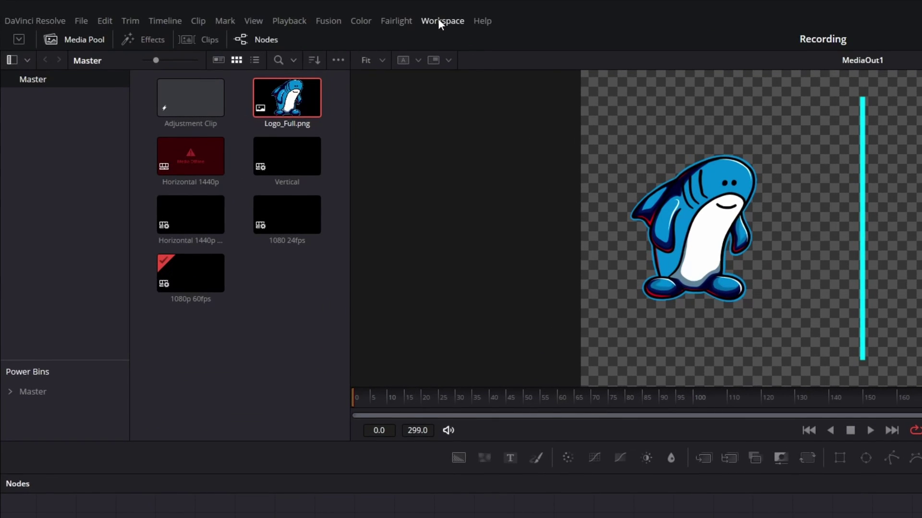
- Open the Reactor package manager from the workspace scripts and search its packages for "glow"
{"action": "left_click", "coordinate": [438, 21]}
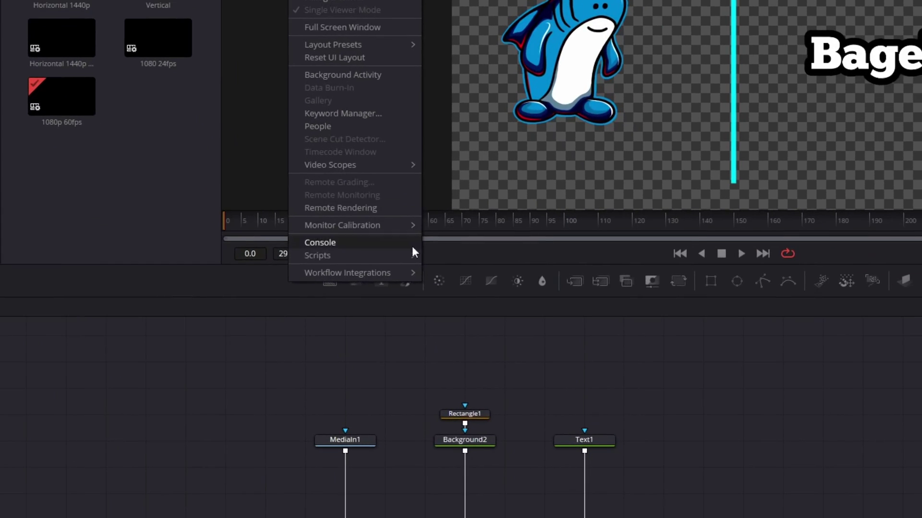
{"action": "mouse_move", "coordinate": [535, 433]}
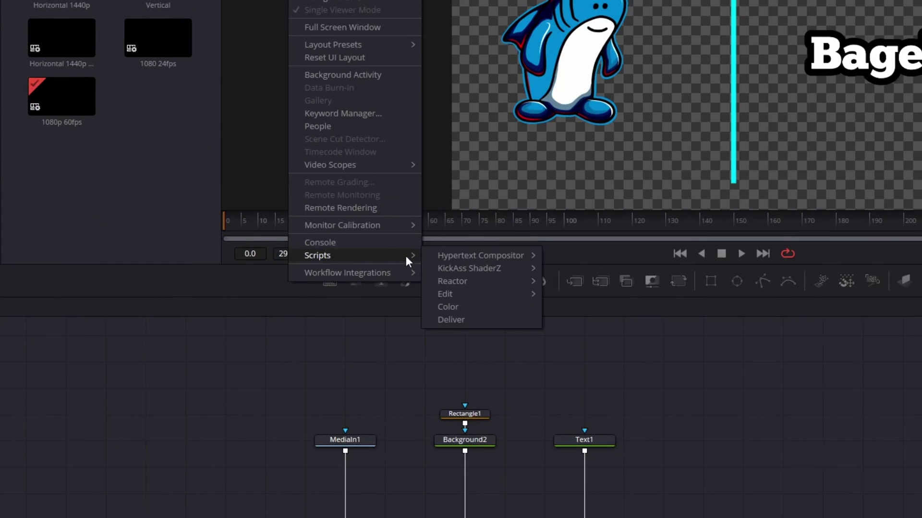
{"action": "mouse_move", "coordinate": [485, 281]}
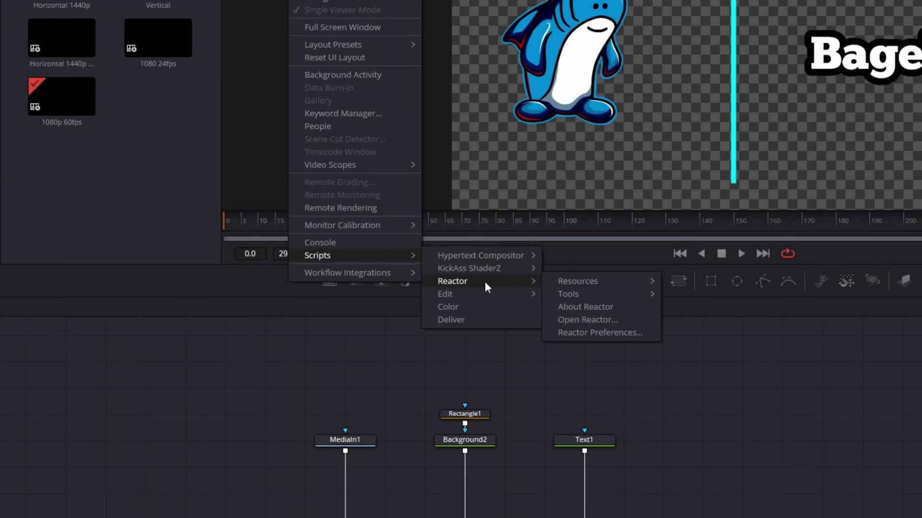
{"action": "left_click", "coordinate": [588, 320]}
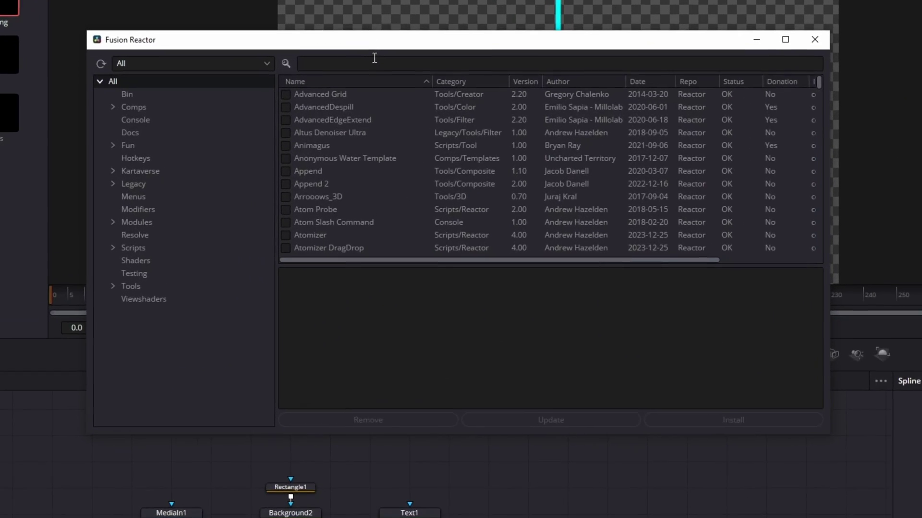
{"action": "left_click", "coordinate": [380, 90]}
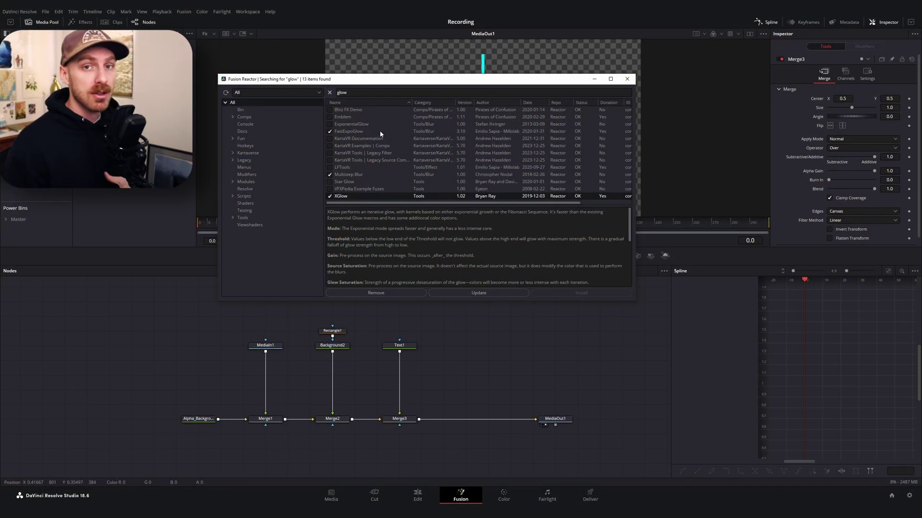
- Unmark the FastExpoGlow and XGlow packages to uninstall them
{"action": "left_click", "coordinate": [329, 131]}
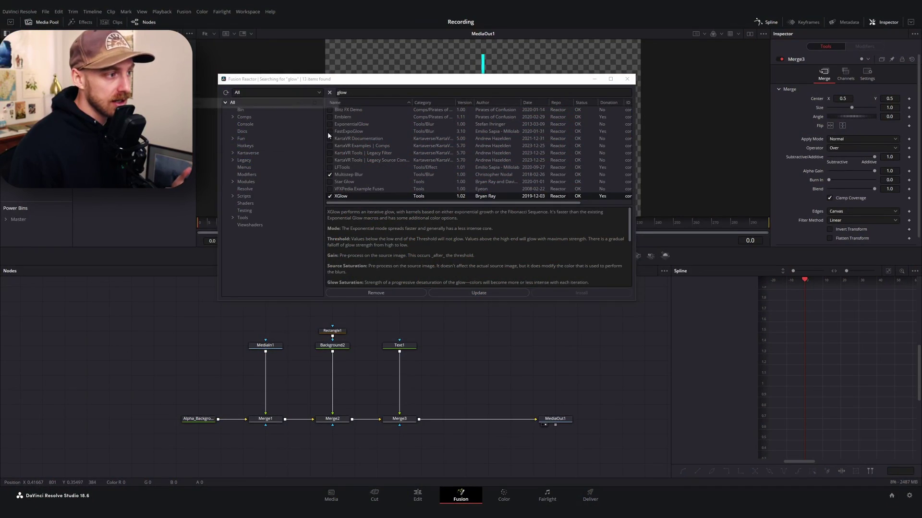
{"action": "left_click", "coordinate": [330, 196]}
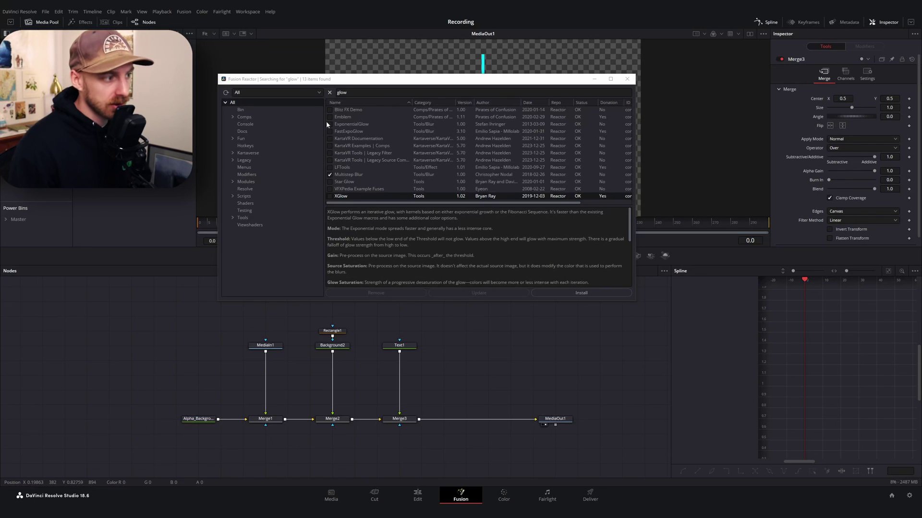
- Install the XGlow and FastExpoGlow packages, dismiss both donation requests, and close the Reactor window
{"action": "left_click", "coordinate": [329, 196]}
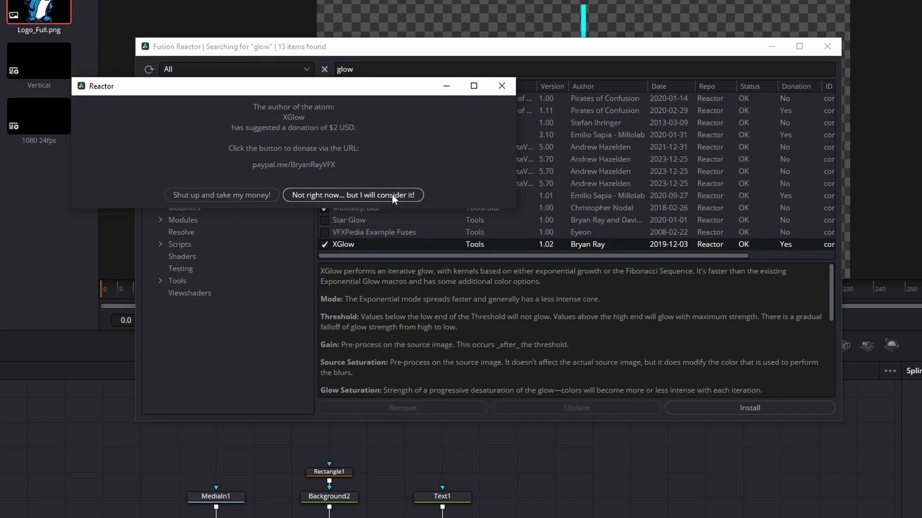
{"action": "left_click", "coordinate": [503, 86]}
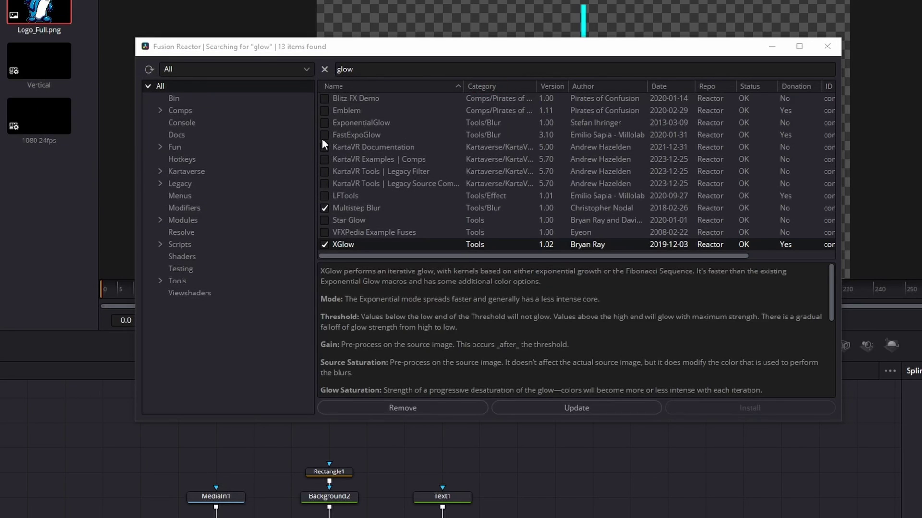
{"action": "left_click", "coordinate": [324, 136]}
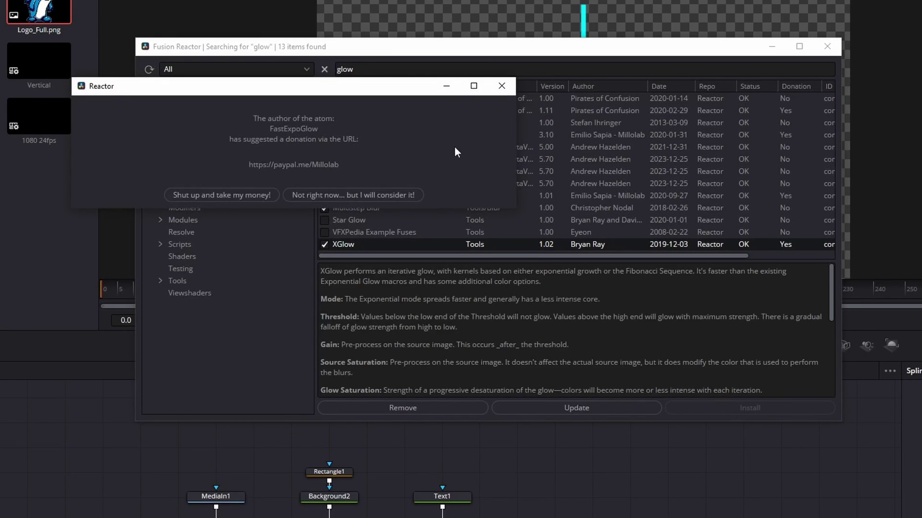
{"action": "left_click", "coordinate": [504, 87]}
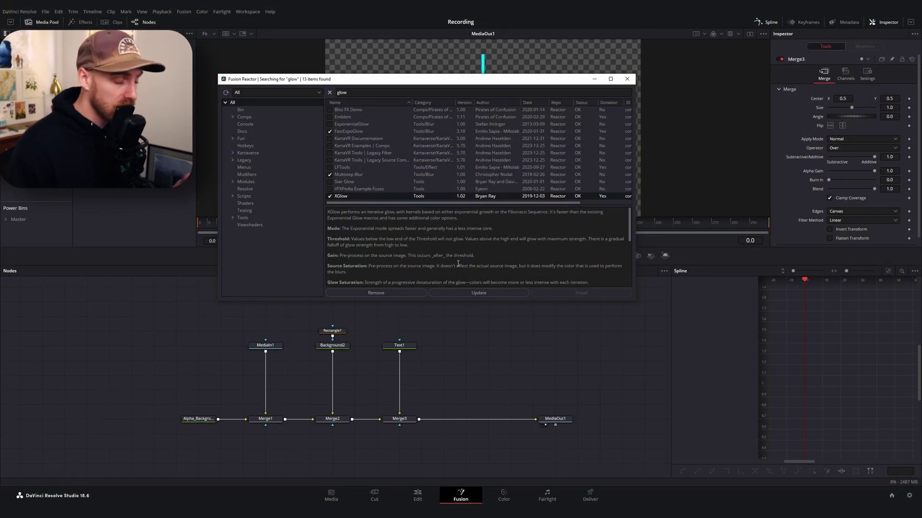
{"action": "left_click", "coordinate": [627, 80]}
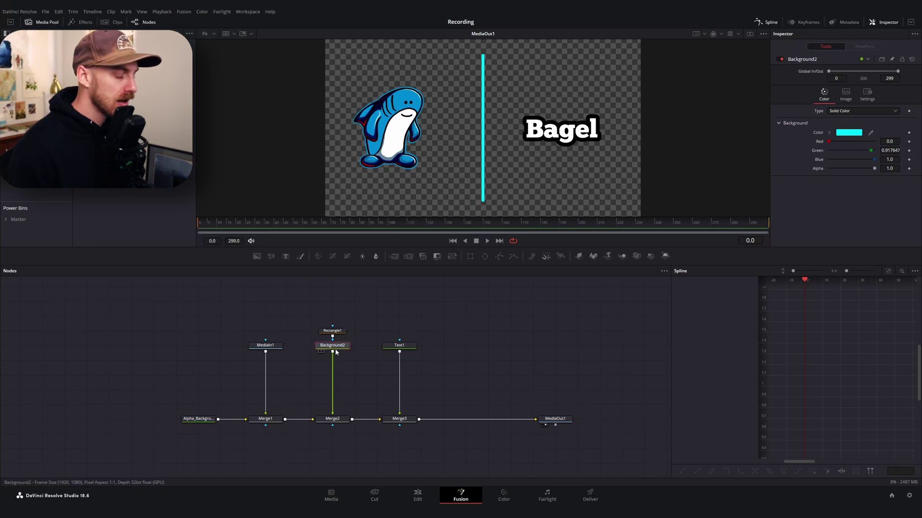
- Add an XGlow node between Background2 and Merge2 so that only the cyan line glows
{"action": "mouse_move", "coordinate": [336, 352]}
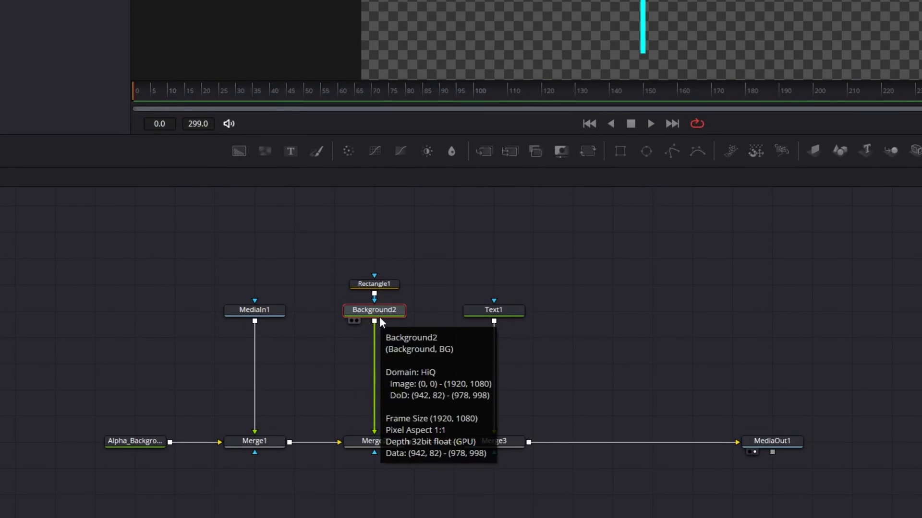
{"action": "key", "text": "shift+space"}
{"action": "type", "text": "soft"}
{"action": "key", "text": "BackSpace"}
{"action": "key", "text": "BackSpace"}
{"action": "key", "text": "BackSpace"}
{"action": "key", "text": "BackSpace"}
{"action": "type", "text": "xgl"}
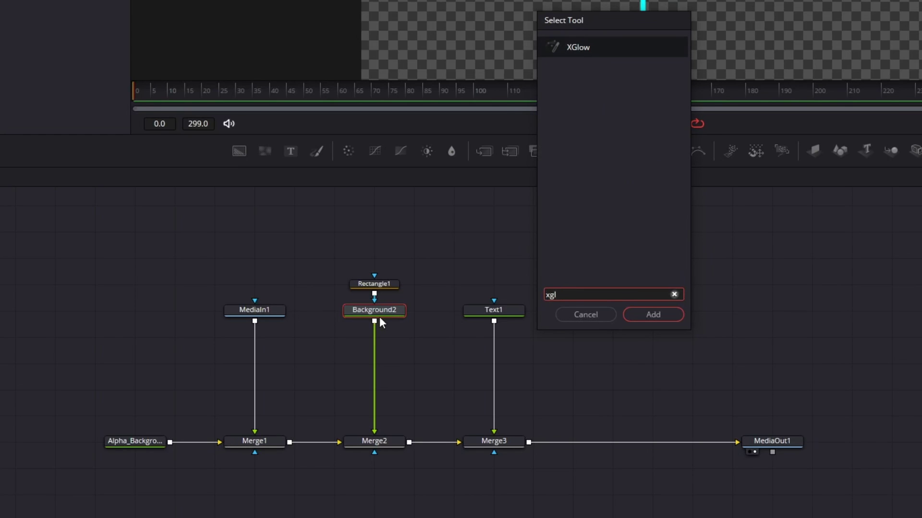
{"action": "key", "text": "Return"}
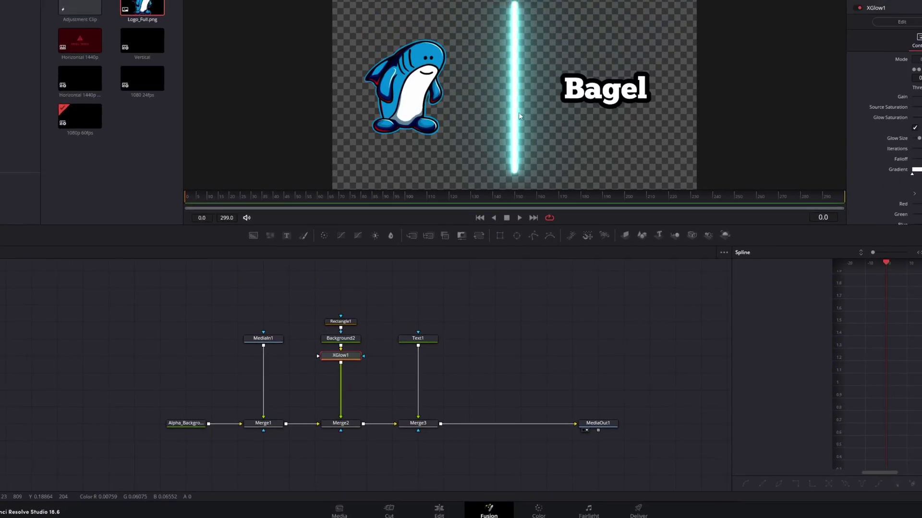
- Examine the glow around the cyan line up close and review all XGlow1 parameters, from threshold to Wrap Blur
{"action": "scroll", "coordinate": [481, 129], "scroll_direction": "up", "scroll_amount": 6}
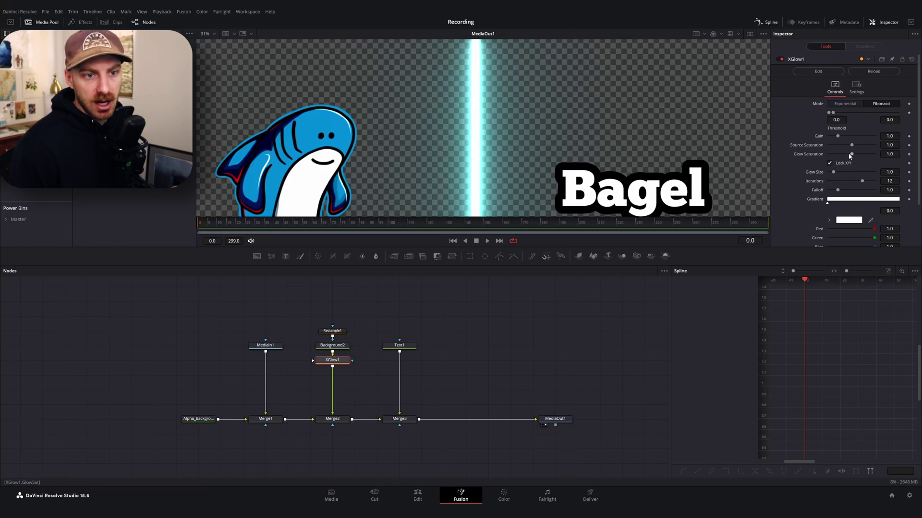
{"action": "scroll", "coordinate": [811, 161], "scroll_direction": "down", "scroll_amount": 3}
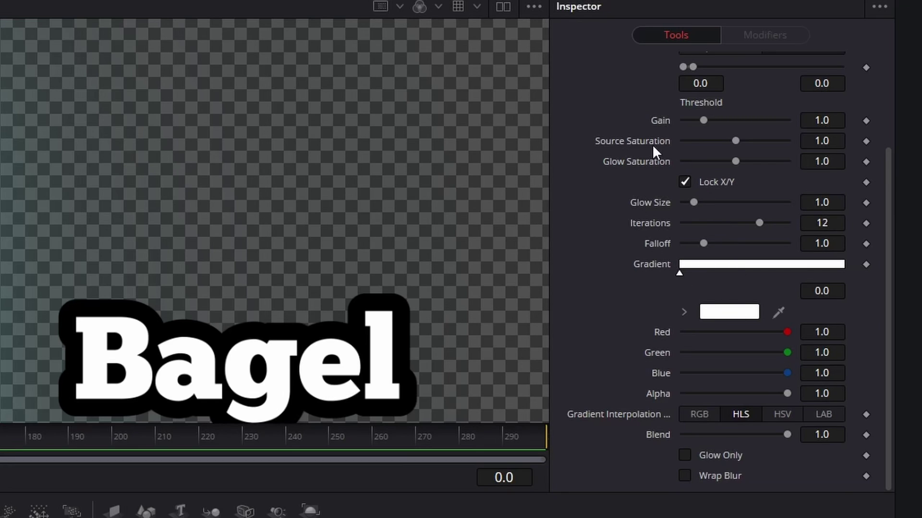
{"action": "scroll", "coordinate": [652, 145], "scroll_direction": "up", "scroll_amount": 2}
{"action": "scroll", "coordinate": [670, 177], "scroll_direction": "down", "scroll_amount": 2}
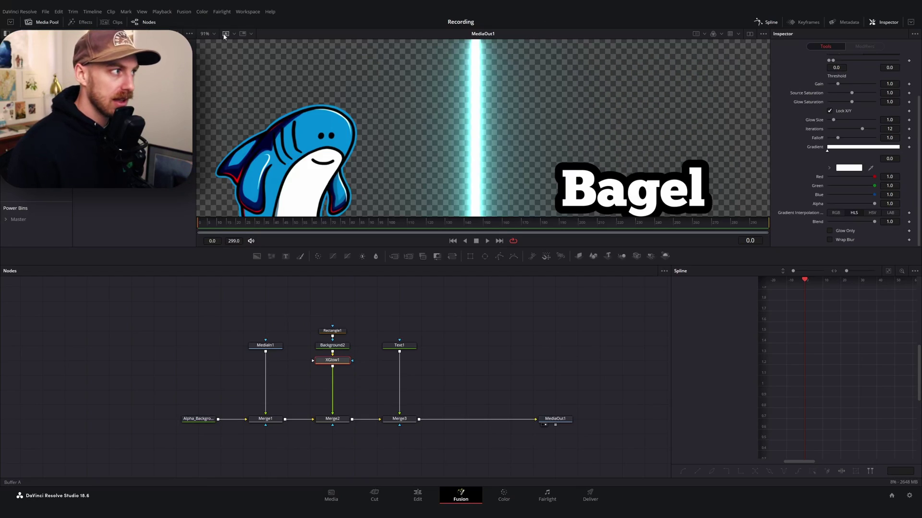
{"action": "key", "text": "ctrl+f"}
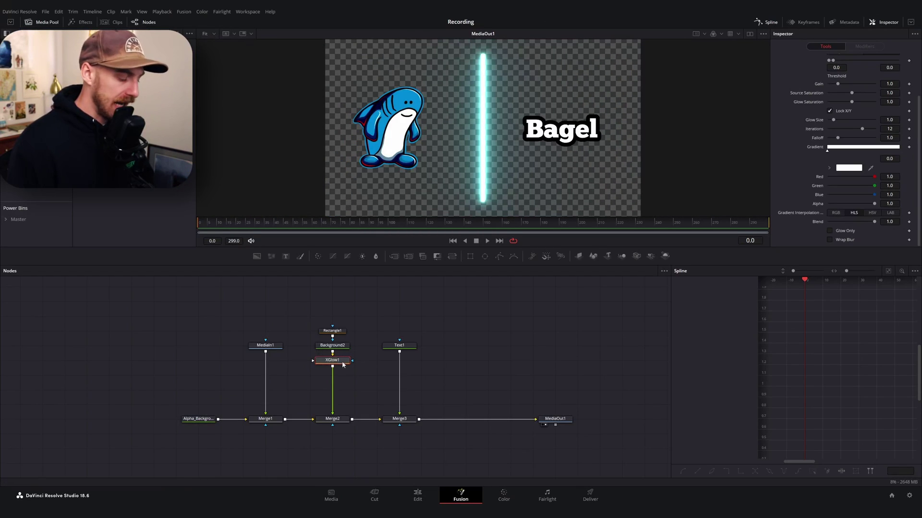
- Move the XGlow1 node between Merge3 and MediaOut1 to apply the glow to the whole composition
{"action": "left_click_drag", "start_coordinate": [343, 363], "coordinate": [454, 423]}
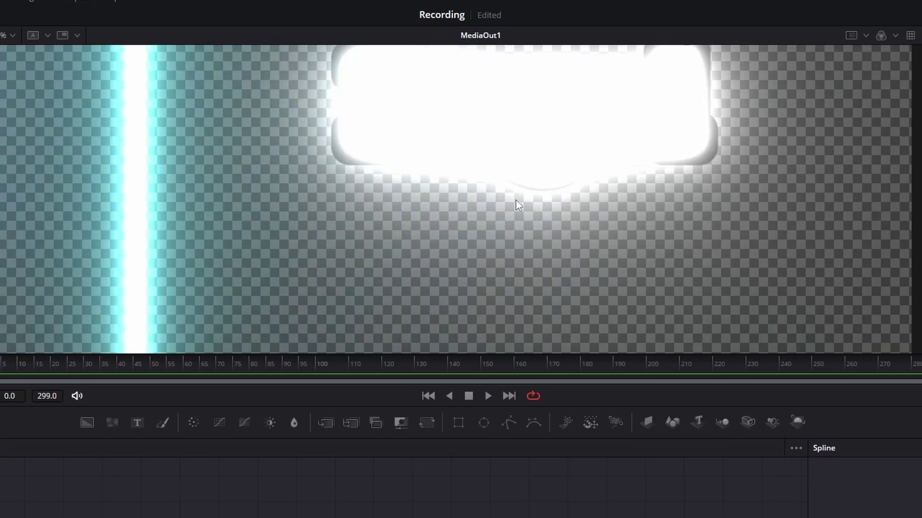
{"action": "scroll", "coordinate": [499, 201], "scroll_direction": "down", "scroll_amount": 3}
{"action": "scroll", "coordinate": [339, 184], "scroll_direction": "down", "scroll_amount": 2}
{"action": "scroll", "coordinate": [336, 179], "scroll_direction": "up", "scroll_amount": 2}
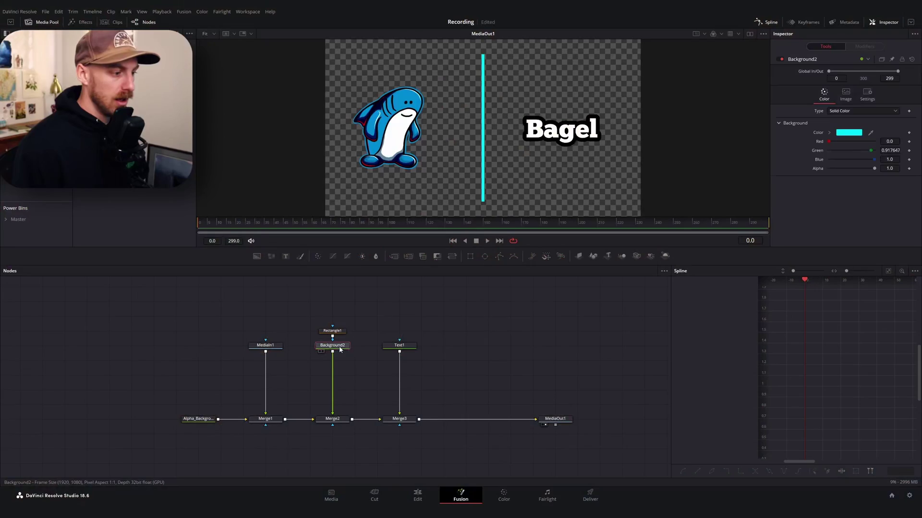
- Insert a FastExpoGlow node between Background2 and Merge2 to make the cyan line glow
{"action": "key", "text": "shift+space"}
{"action": "type", "text": "fast"}
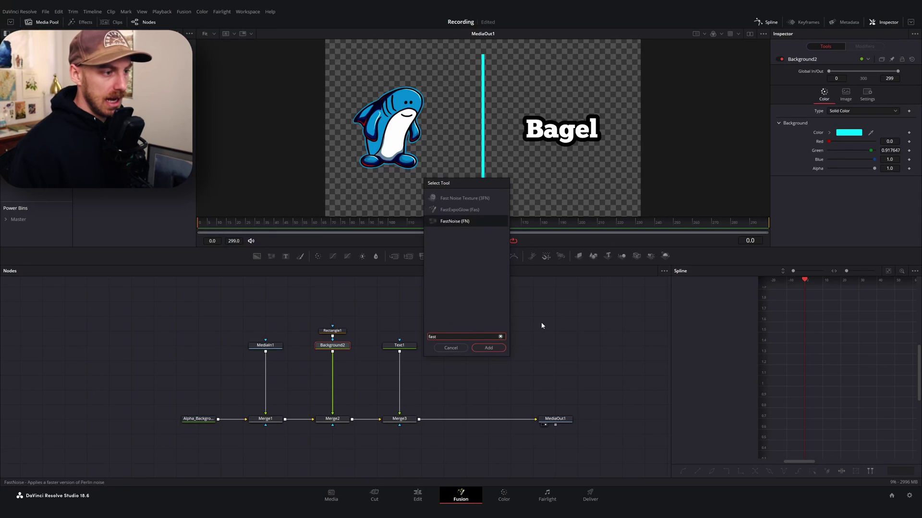
{"action": "key", "text": "Up"}
{"action": "key", "text": "Return"}
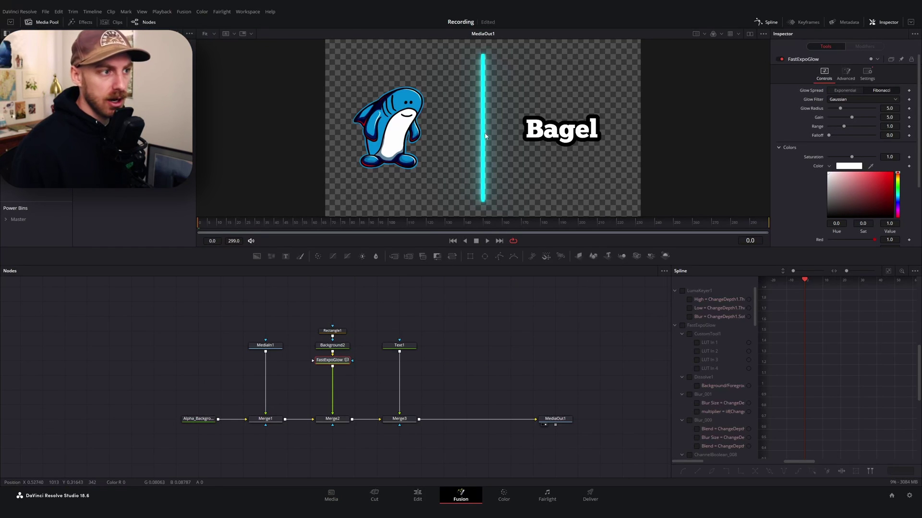
- Try raising the FastExpoGlow gain to 9.0, and undo the change
{"action": "scroll", "coordinate": [485, 137], "scroll_direction": "up", "scroll_amount": 3}
{"action": "scroll", "coordinate": [485, 137], "scroll_direction": "down", "scroll_amount": 3}
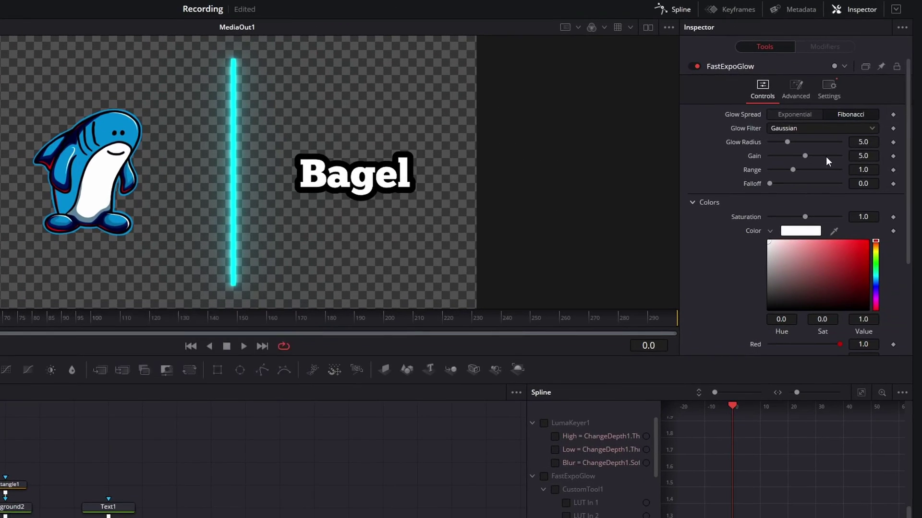
{"action": "left_click_drag", "start_coordinate": [819, 162], "coordinate": [832, 157]}
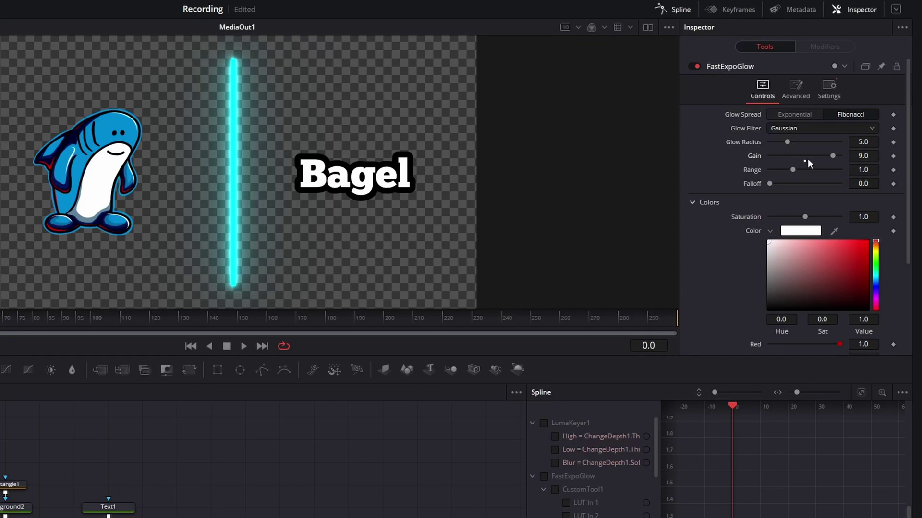
{"action": "key", "text": "ctrl+z"}
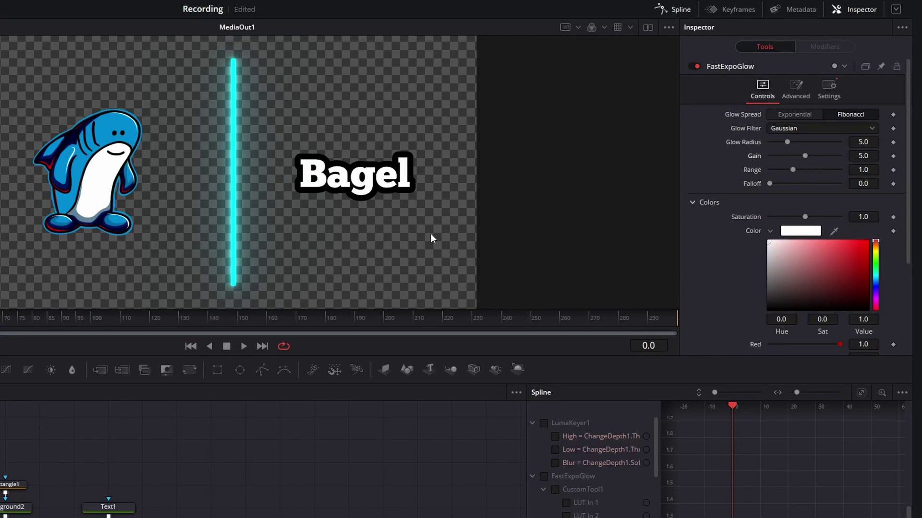
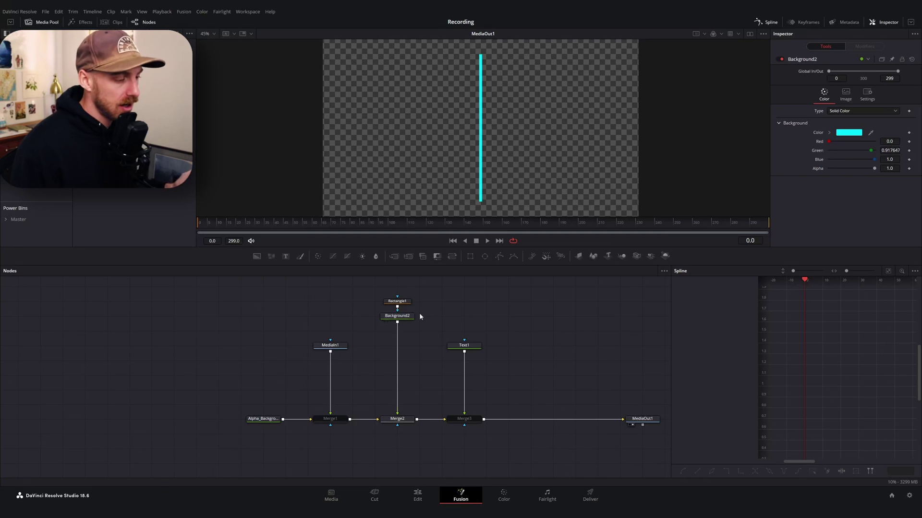
- Insert a Soft Glow node between Background2 and Merge2
{"action": "left_click", "coordinate": [397, 317]}
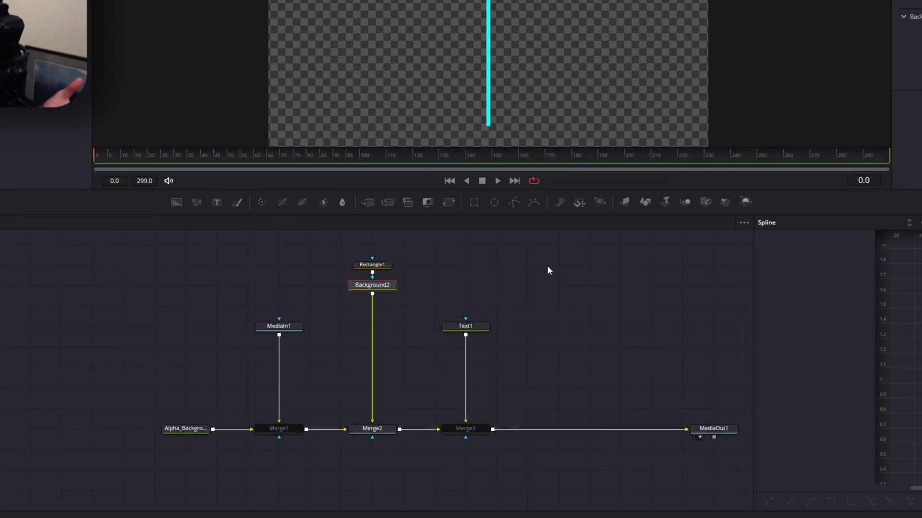
{"action": "key", "text": "shift+space"}
{"action": "type", "text": "soft"}
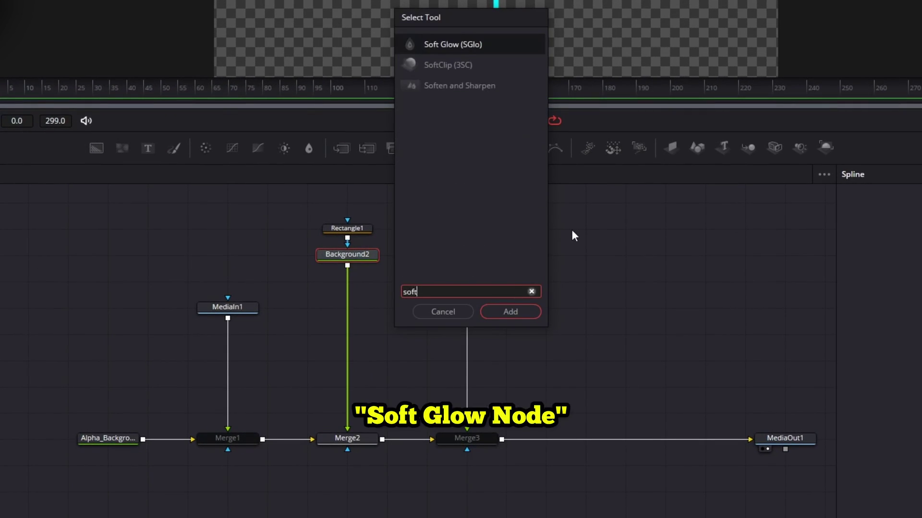
{"action": "key", "text": "Return"}
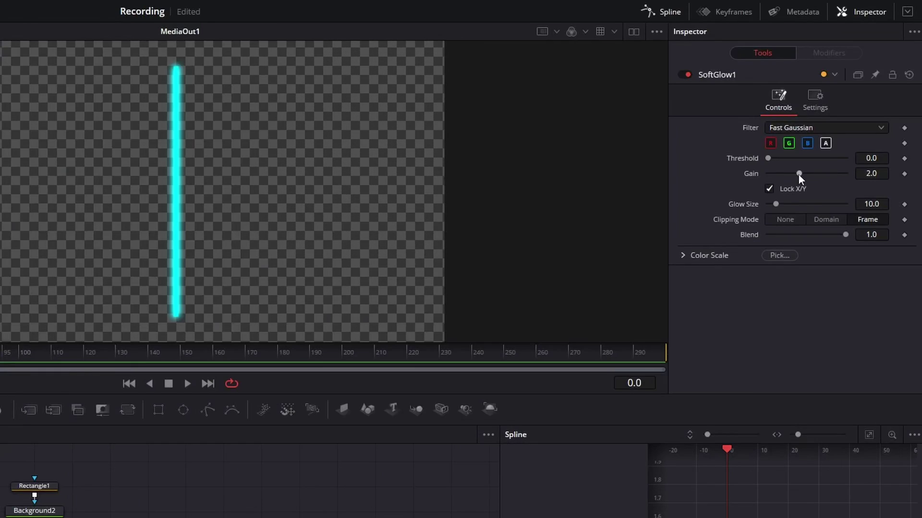
- Set the gain of SoftGlow1 to 5.0 and its glow size to 6.0, and inspect the resulting glow on the line
{"action": "left_click_drag", "start_coordinate": [846, 120], "coordinate": [866, 118]}
{"action": "left_click_drag", "start_coordinate": [830, 174], "coordinate": [848, 176]}
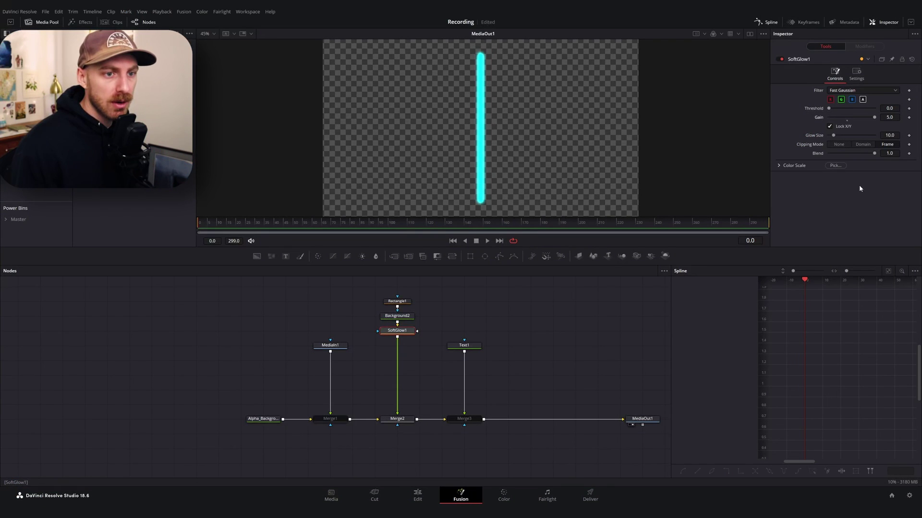
{"action": "left_click", "coordinate": [889, 136]}
{"action": "type", "text": "3.2"}
{"action": "key", "text": "Return"}
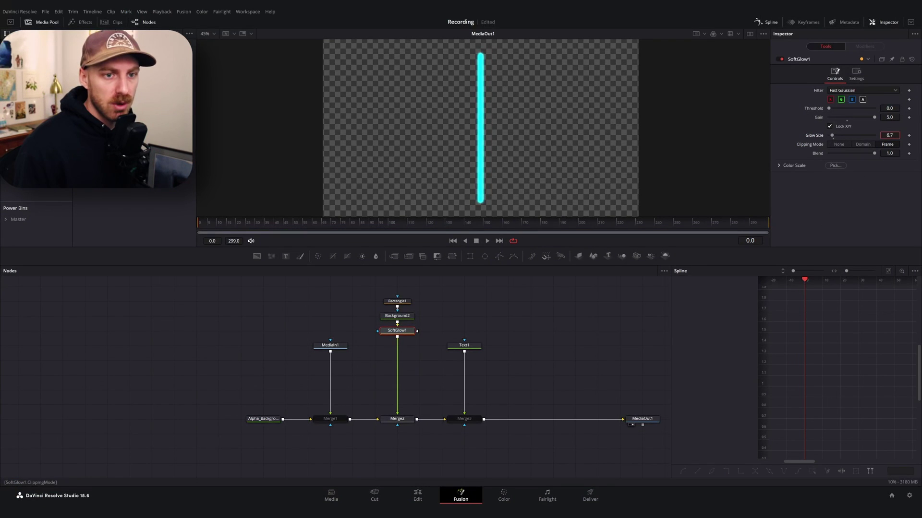
{"action": "type", "text": "6"}
{"action": "key", "text": "Return"}
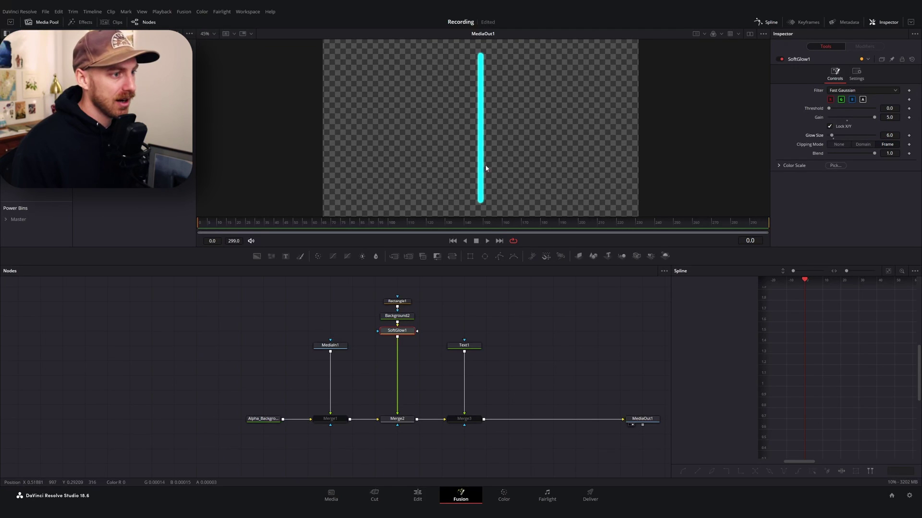
{"action": "scroll", "coordinate": [481, 168], "scroll_direction": "up", "scroll_amount": 10}
{"action": "scroll", "coordinate": [481, 101], "scroll_direction": "down", "scroll_amount": 10}
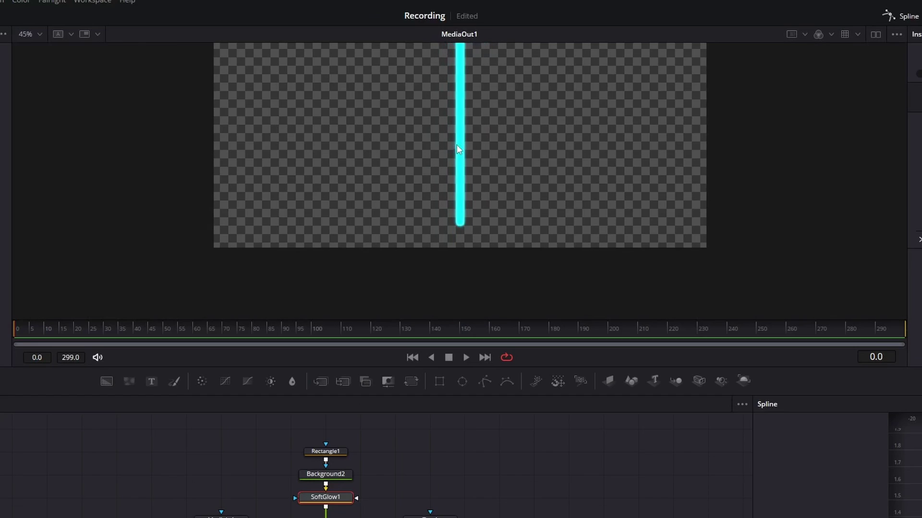
{"action": "scroll", "coordinate": [471, 132], "scroll_direction": "up", "scroll_amount": 2}
{"action": "scroll", "coordinate": [469, 144], "scroll_direction": "up", "scroll_amount": 1}
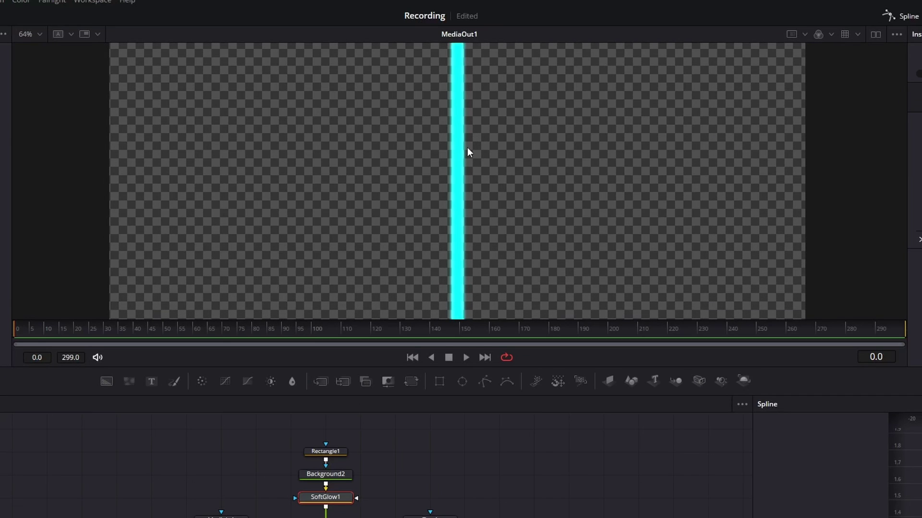
{"action": "scroll", "coordinate": [468, 153], "scroll_direction": "down", "scroll_amount": 1}
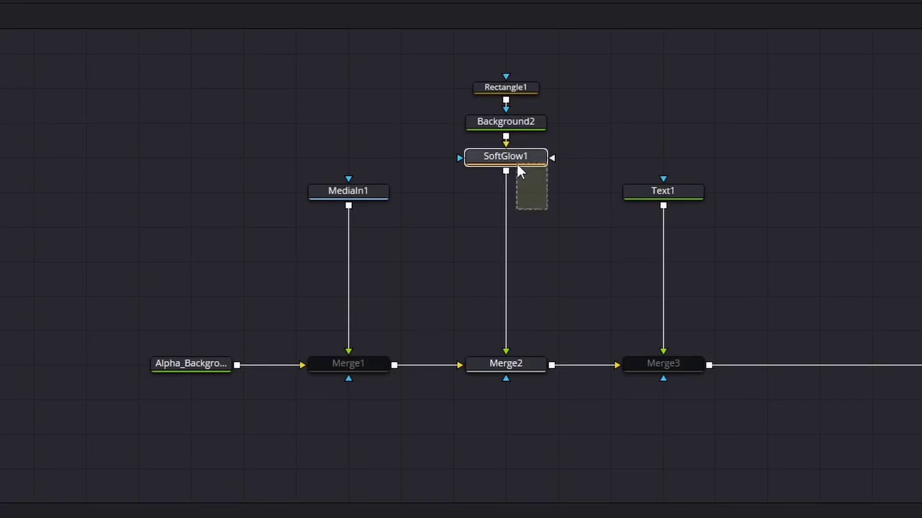
- Copy the SoftGlow1 node and paste it as a linked instance between SoftGlow1 and Merge2
{"action": "left_click", "coordinate": [500, 157]}
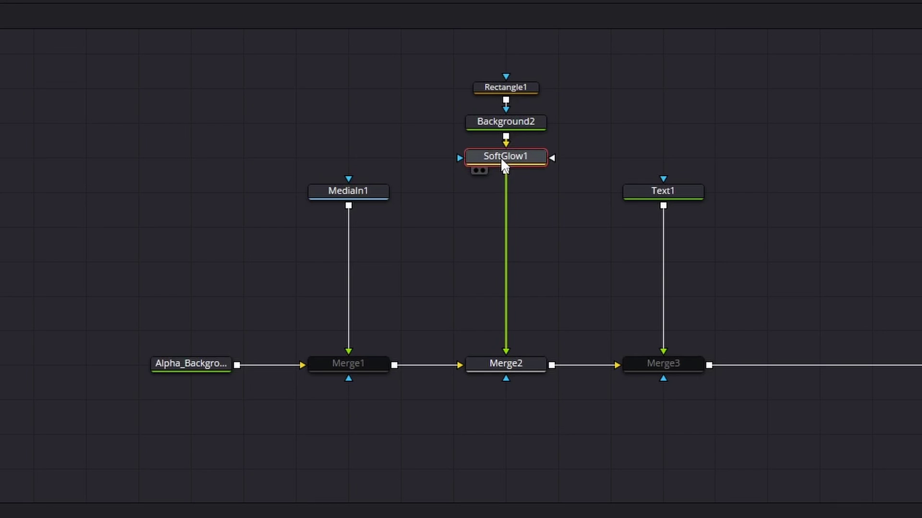
{"action": "scroll", "coordinate": [507, 168], "scroll_direction": "up", "scroll_amount": 2}
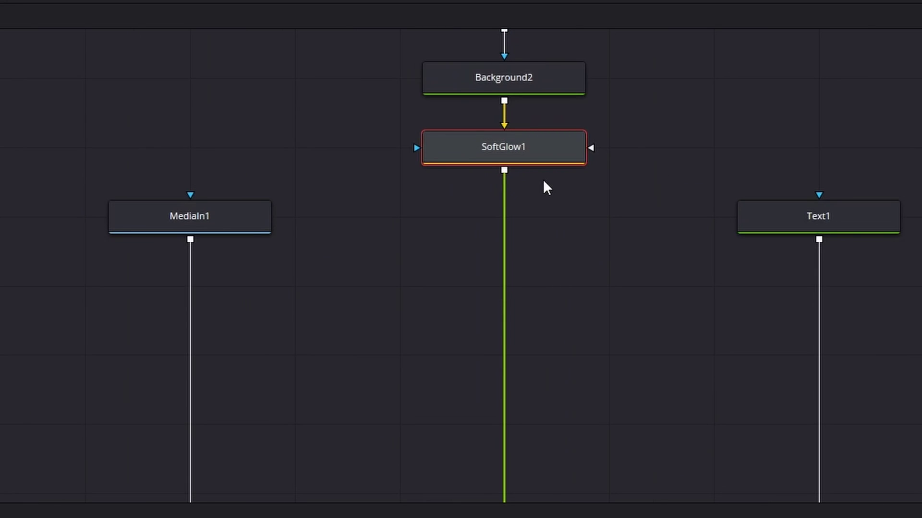
{"action": "scroll", "coordinate": [543, 179], "scroll_direction": "down", "scroll_amount": 2}
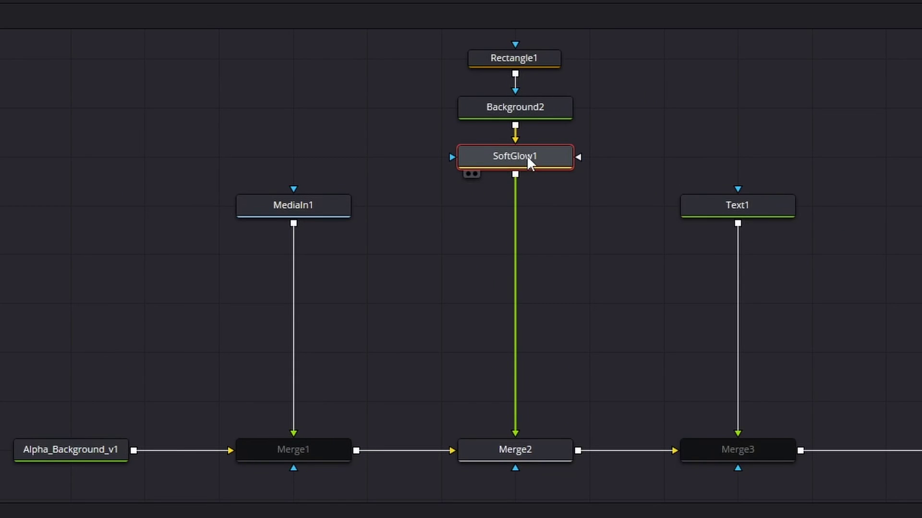
{"action": "key", "text": "ctrl+c"}
{"action": "key", "text": "ctrl+shift+v"}
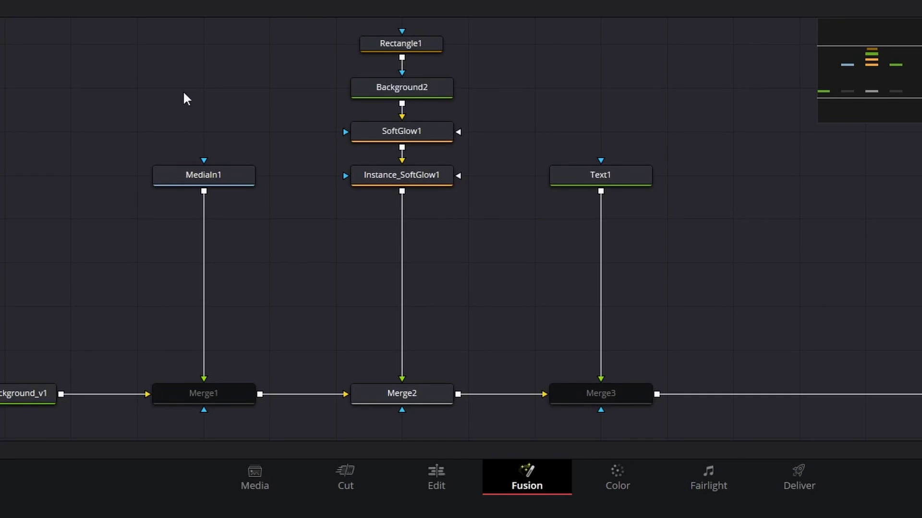
{"action": "right_click", "coordinate": [474, 73]}
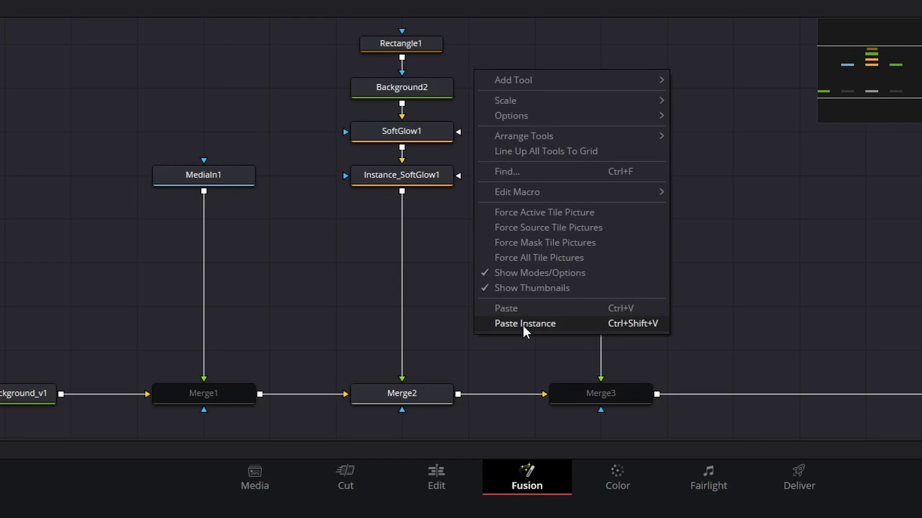
{"action": "left_click", "coordinate": [487, 322]}
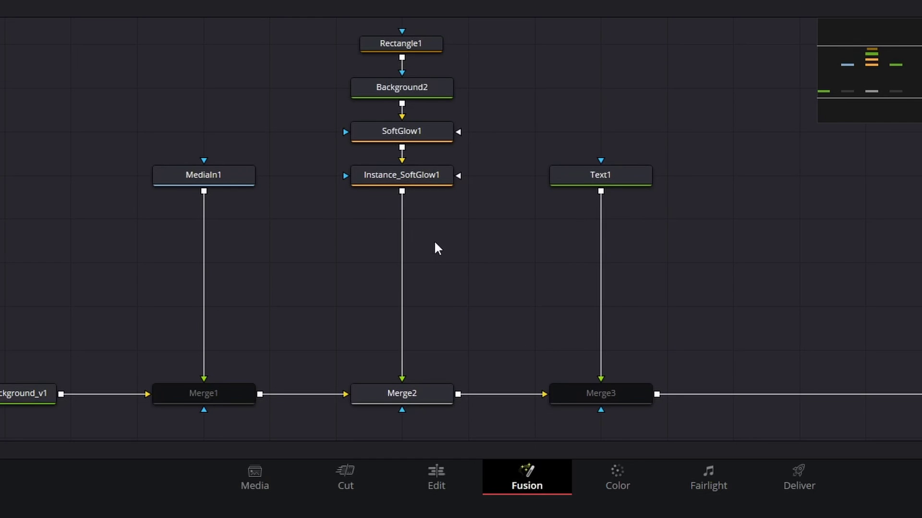
{"action": "left_click", "coordinate": [379, 254]}
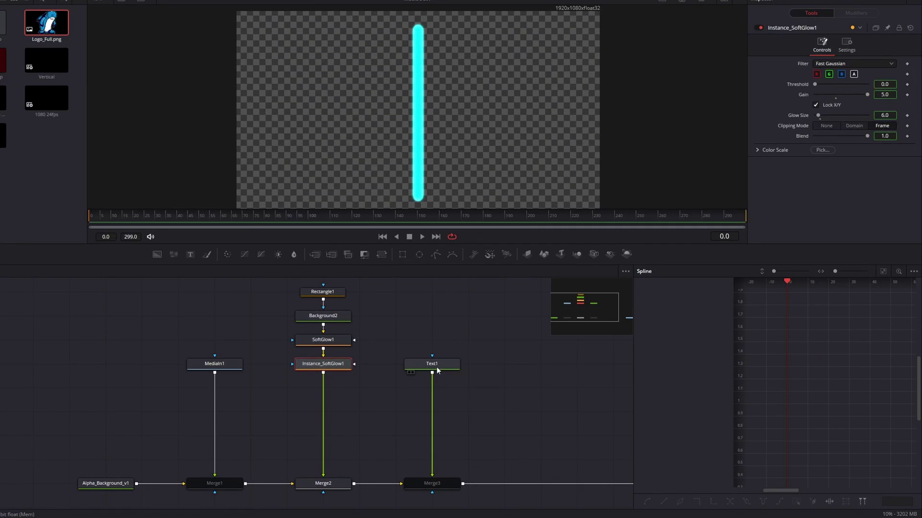
- Reposition Instance_SoftGlow1 straight below SoftGlow1, leaving a larger gap between the two nodes
{"action": "left_click_drag", "start_coordinate": [317, 367], "coordinate": [346, 396]}
{"action": "key", "text": "ctrl+z"}
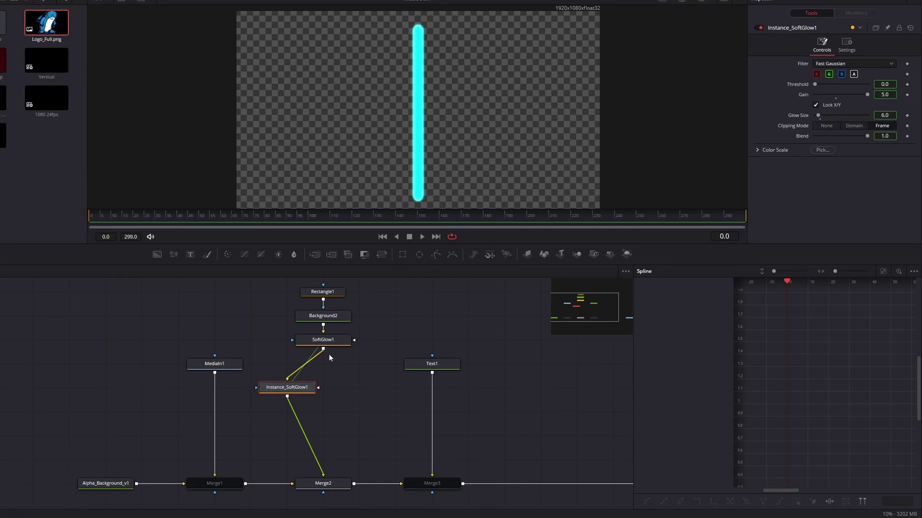
{"action": "scroll", "coordinate": [295, 379], "scroll_direction": "up", "scroll_amount": 3}
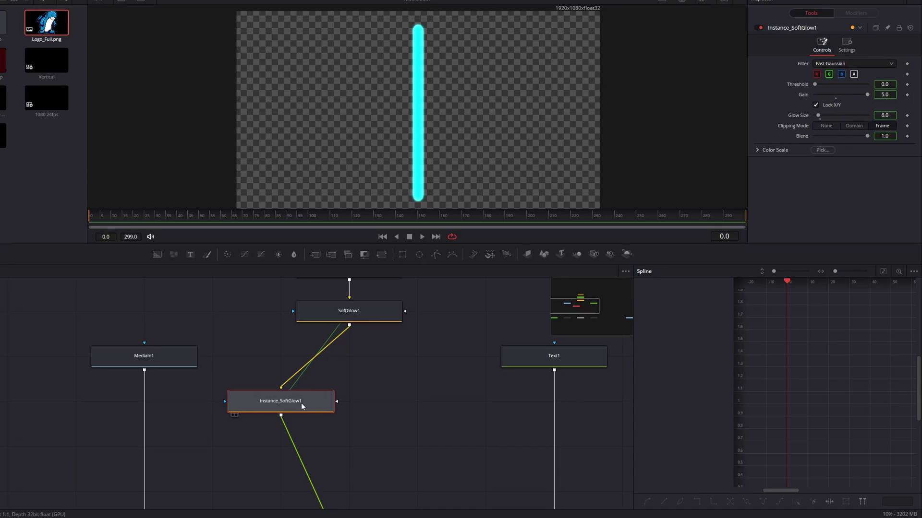
{"action": "left_click_drag", "start_coordinate": [301, 406], "coordinate": [361, 410]}
- Try lowering the gain of Instance_SoftGlow1 to about 4.1, and return it to 5.0
{"action": "scroll", "coordinate": [373, 151], "scroll_direction": "down", "scroll_amount": 2}
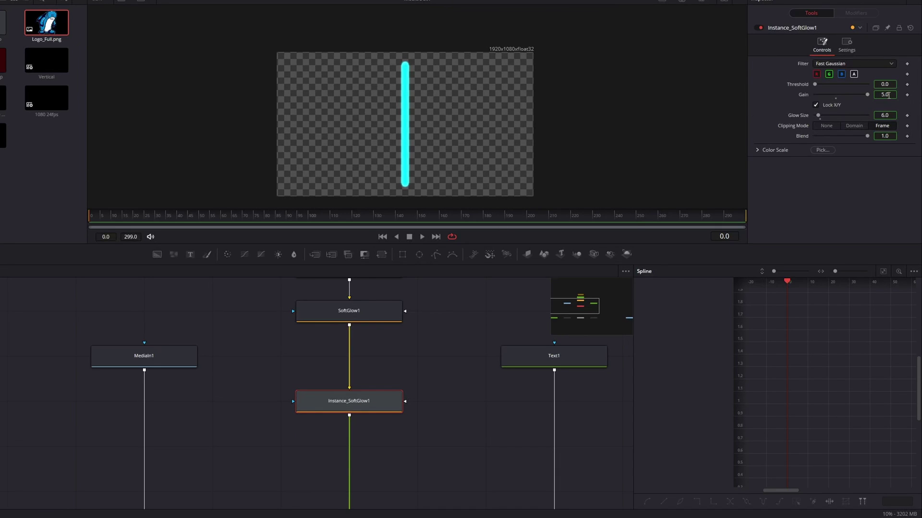
{"action": "left_click_drag", "start_coordinate": [888, 95], "coordinate": [885, 95]}
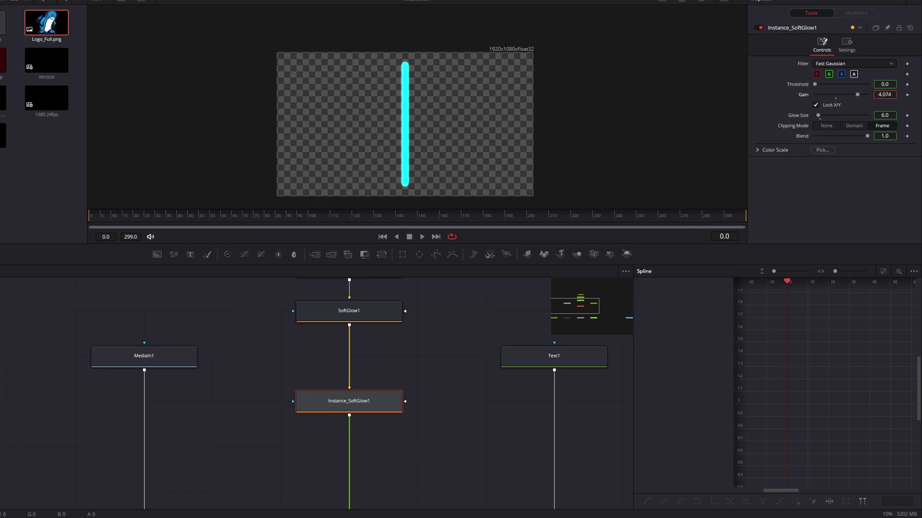
{"action": "left_click_drag", "start_coordinate": [885, 95], "coordinate": [888, 94]}
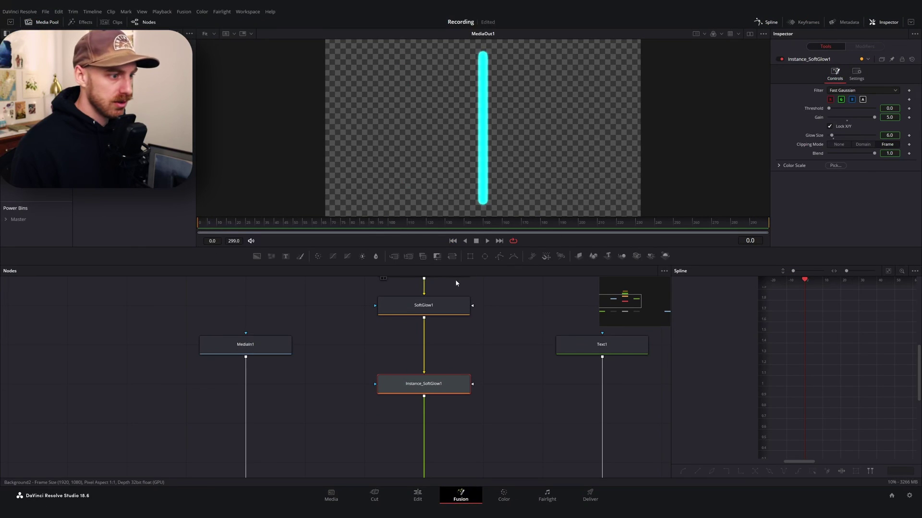
- Select SoftGlow1 and Instance_SoftGlow1 together and pin both so that their controls are shown at the same time
{"action": "left_click", "coordinate": [394, 312]}
{"action": "left_click", "coordinate": [447, 384], "text": "ctrl"}
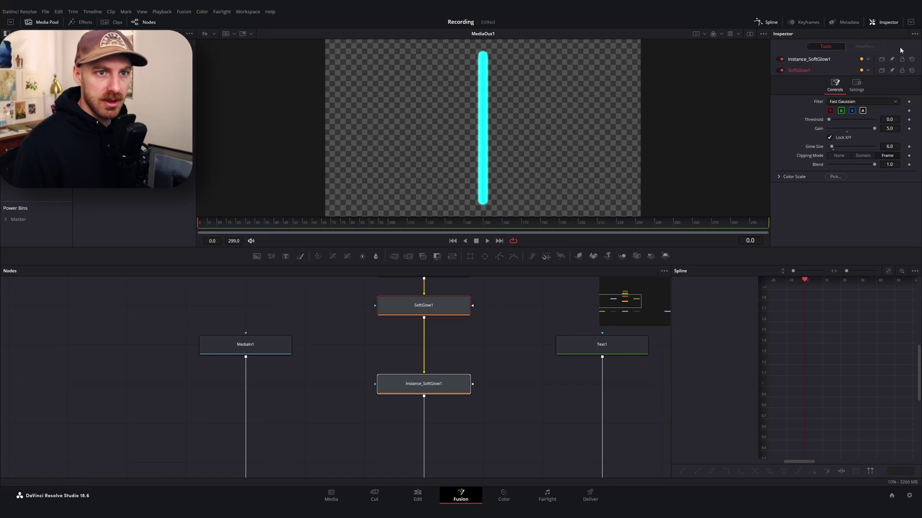
{"action": "left_click", "coordinate": [858, 60]}
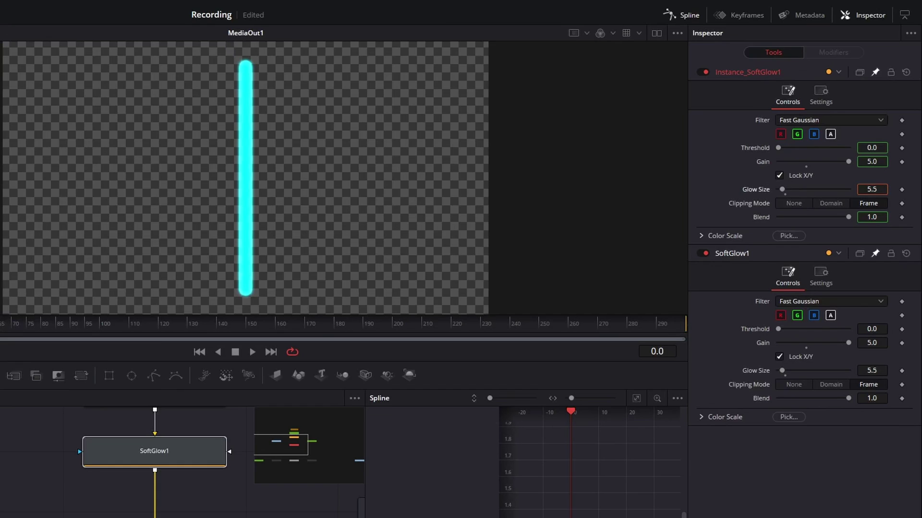
- Try a glow size of 6.0 and a threshold of about 0.8 on the linked Soft Glow nodes, and return the threshold to 0
{"action": "mouse_move", "coordinate": [782, 189]}
{"action": "left_mouse_down"}
{"action": "mouse_move", "coordinate": [807, 189]}
{"action": "mouse_move", "coordinate": [782, 189]}
{"action": "left_mouse_up"}
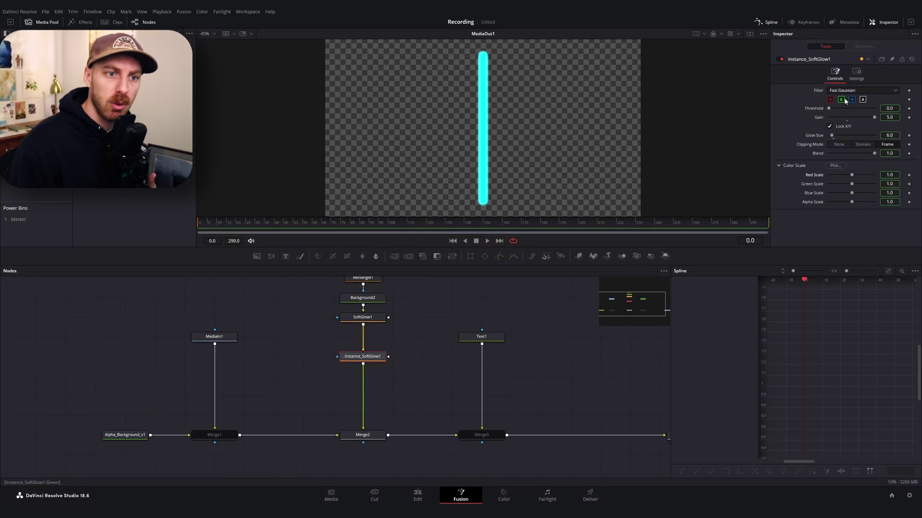
{"action": "left_click_drag", "start_coordinate": [829, 110], "coordinate": [858, 109]}
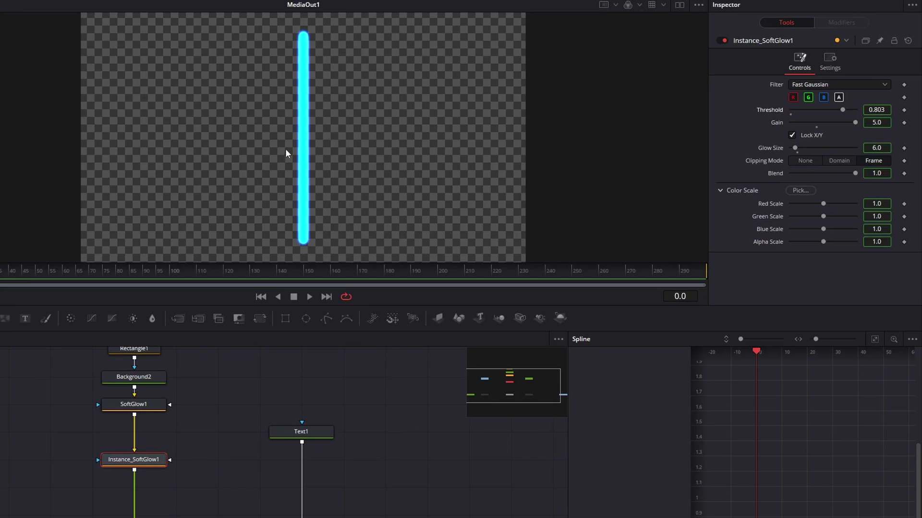
{"action": "scroll", "coordinate": [287, 153], "scroll_direction": "up", "scroll_amount": 5}
{"action": "scroll", "coordinate": [305, 144], "scroll_direction": "down", "scroll_amount": 5}
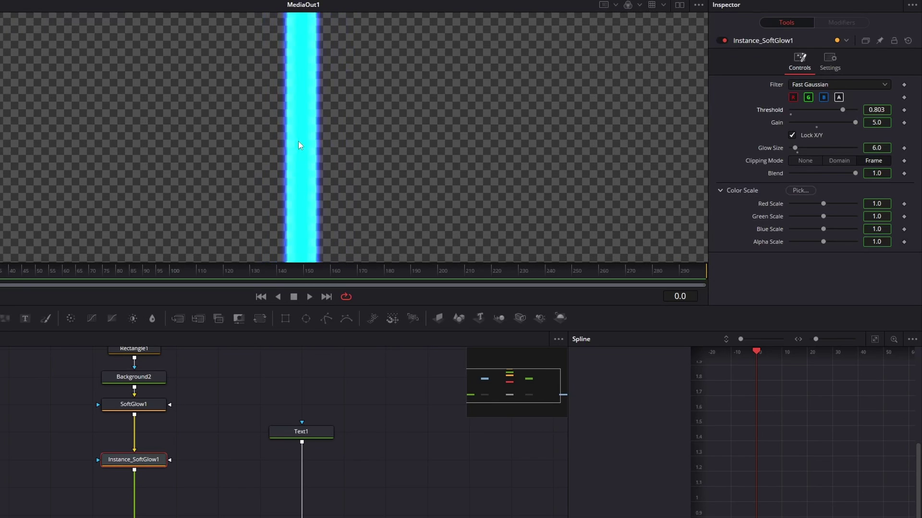
{"action": "left_click_drag", "start_coordinate": [792, 118], "coordinate": [790, 110]}
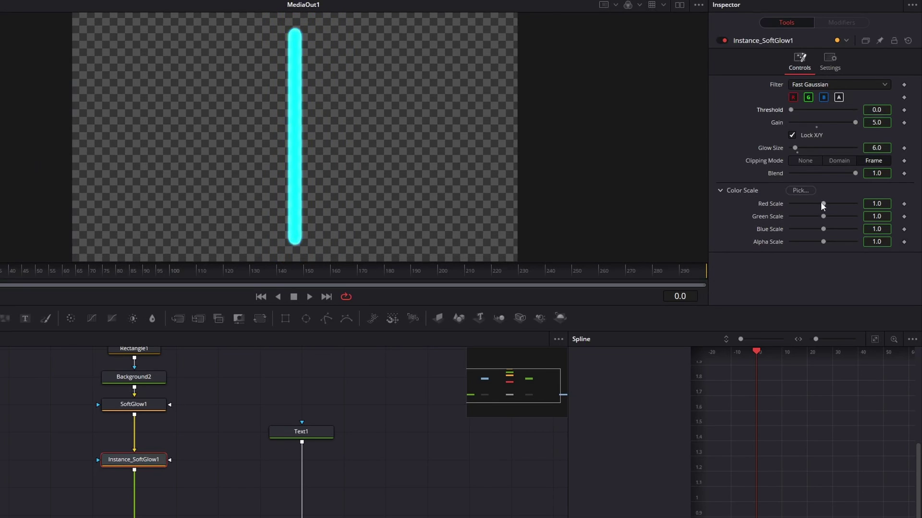
- Try shifting the green scale of the linked glow, return it to 1.0, and set the glow size to 10.0
{"action": "left_click_drag", "start_coordinate": [823, 216], "coordinate": [919, 223]}
{"action": "scroll", "coordinate": [292, 139], "scroll_direction": "up", "scroll_amount": 4}
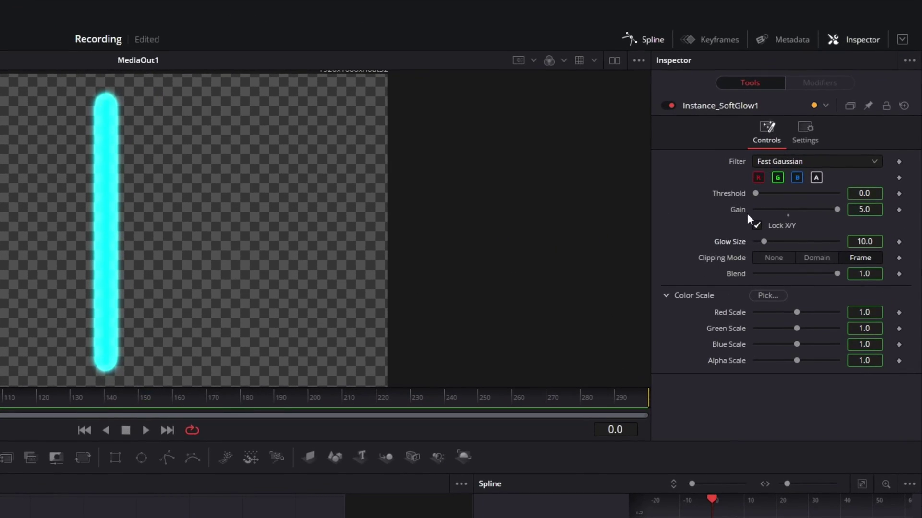
- Deinstance the Gain and Glow Size parameters of Instance_SoftGlow1
{"action": "right_click", "coordinate": [742, 209]}
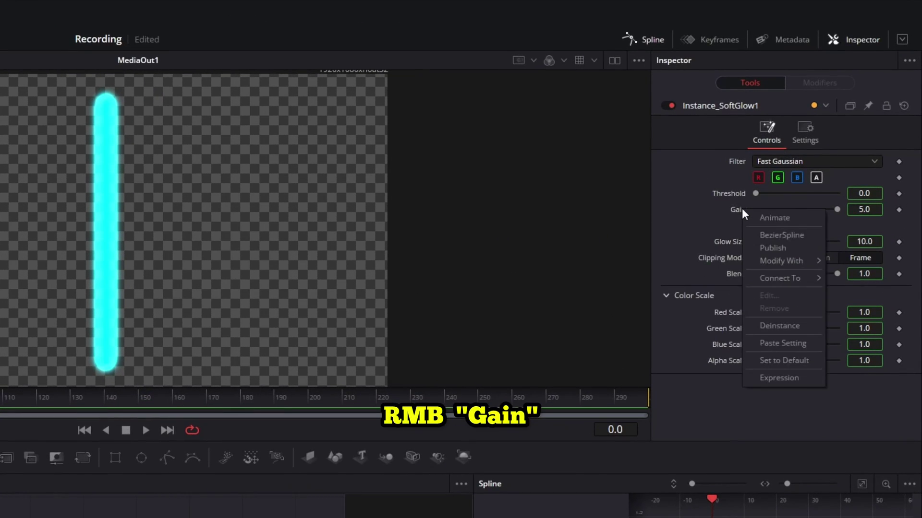
{"action": "left_click", "coordinate": [801, 326]}
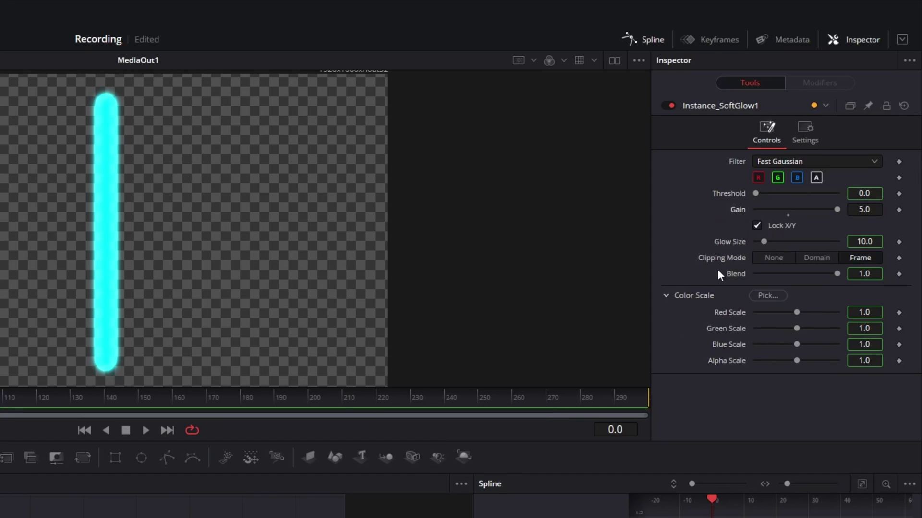
{"action": "right_click", "coordinate": [721, 242]}
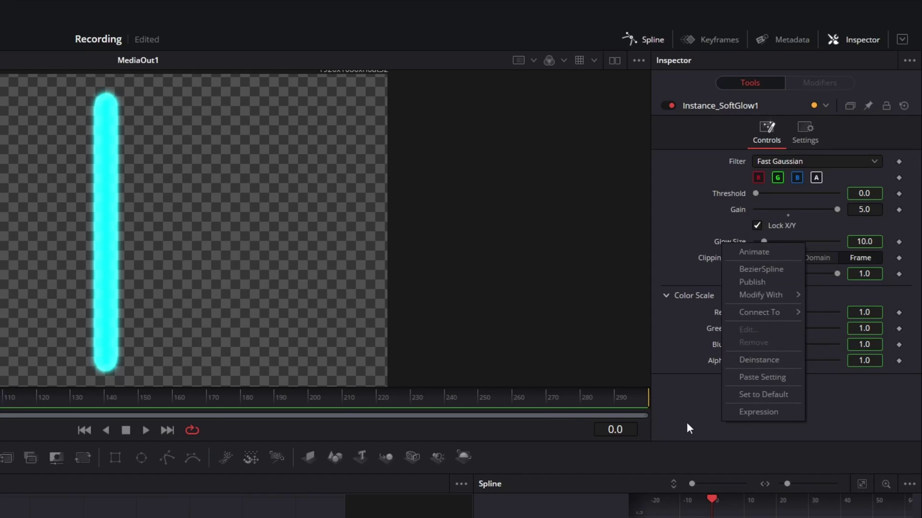
{"action": "left_click", "coordinate": [767, 359]}
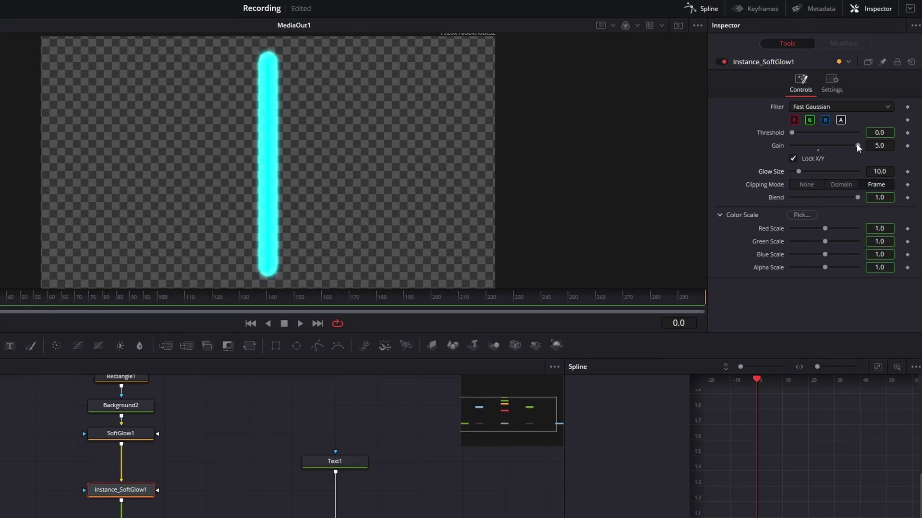
- Set the gain of Instance_SoftGlow1 to 1.5 and its glow size to 35.0
{"action": "left_click_drag", "start_coordinate": [857, 143], "coordinate": [808, 153]}
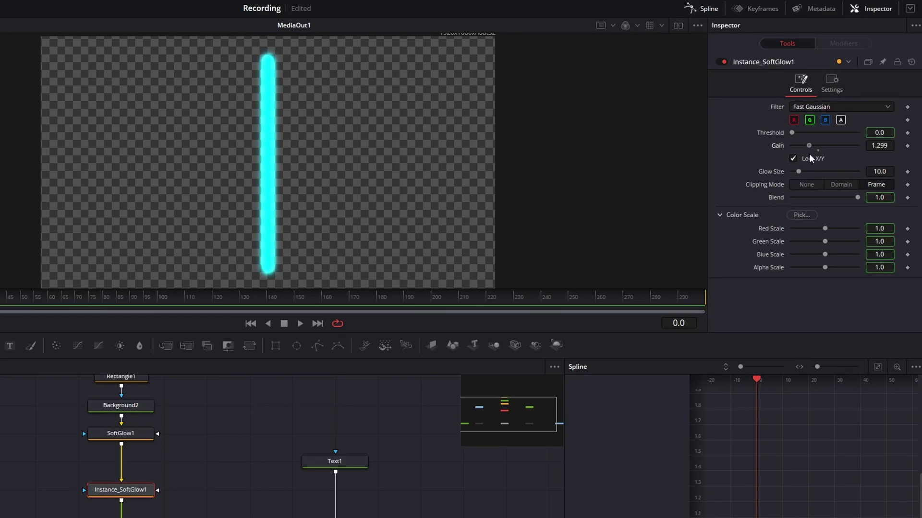
{"action": "left_click", "coordinate": [879, 144]}
{"action": "type", "text": "1.5"}
{"action": "key", "text": "Tab"}
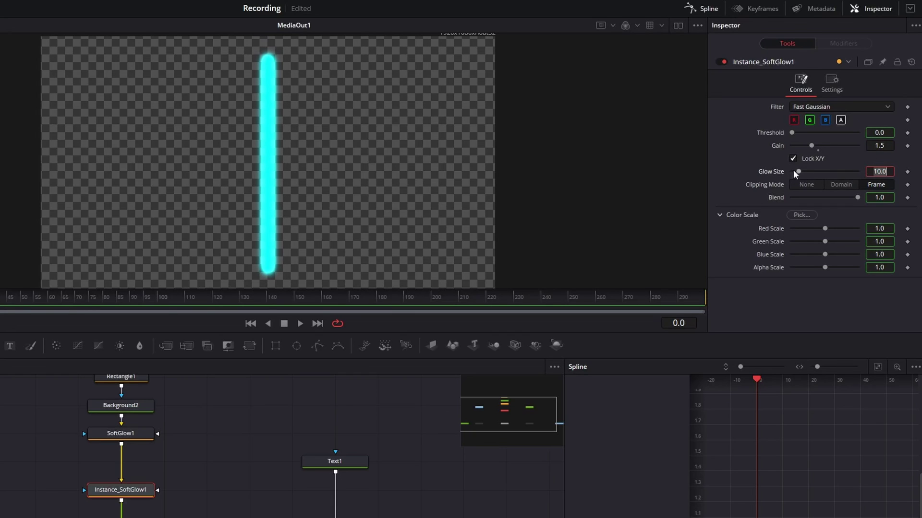
{"action": "left_click_drag", "start_coordinate": [793, 170], "coordinate": [814, 169]}
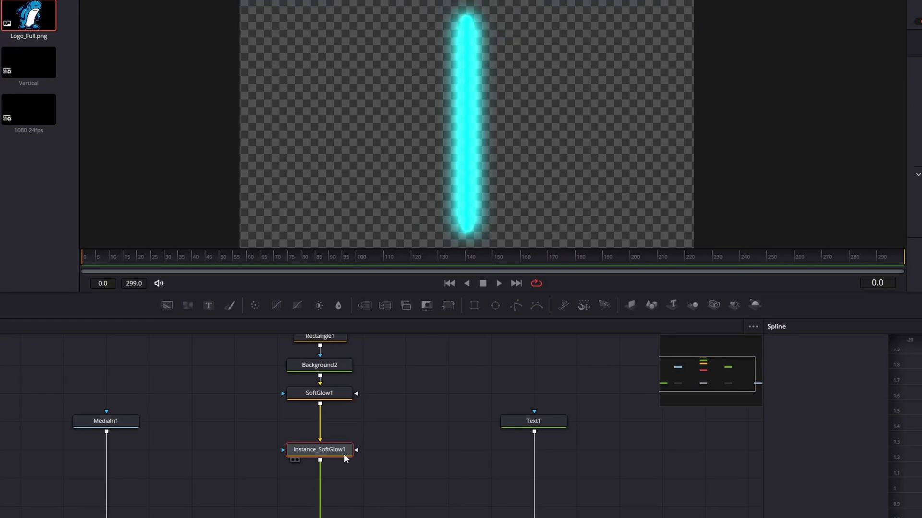
- Bypass Instance_SoftGlow1 to examine the line with only the first glow, and enable the node again
{"action": "key", "text": "ctrl+p"}
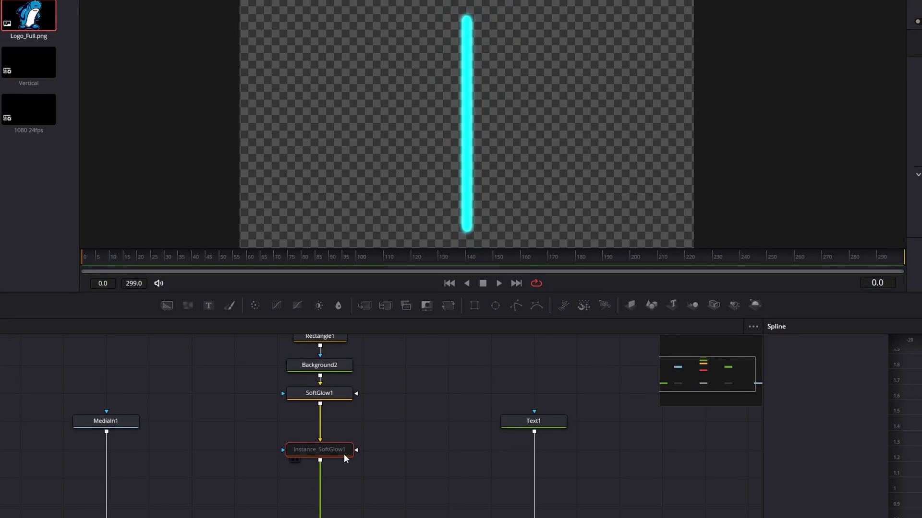
{"action": "scroll", "coordinate": [474, 197], "scroll_direction": "up", "scroll_amount": 2}
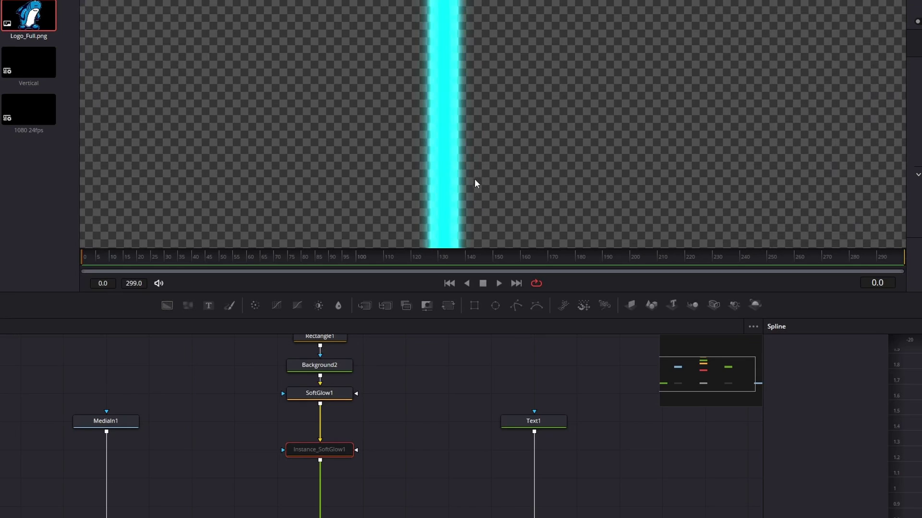
{"action": "scroll", "coordinate": [474, 179], "scroll_direction": "down", "scroll_amount": 2}
{"action": "key", "text": "ctrl+p"}
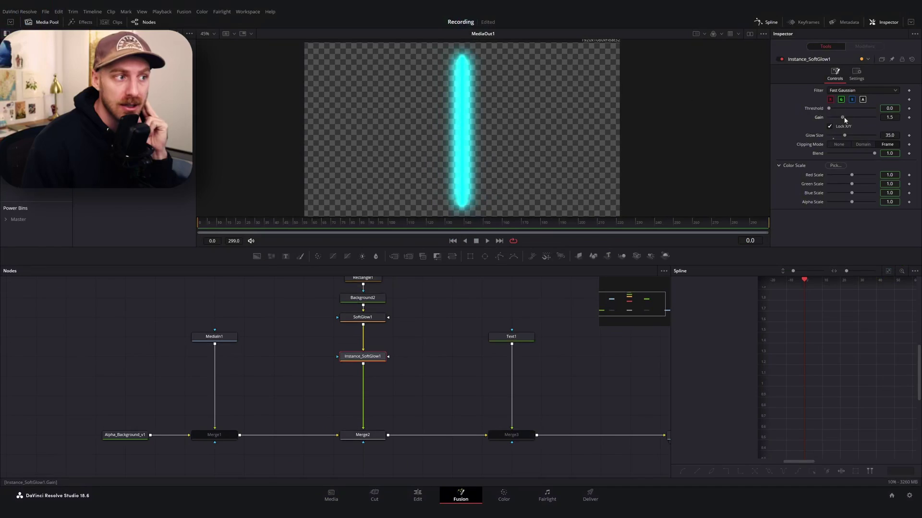
- Lower the gain of Instance_SoftGlow1 to 1.0
{"action": "left_click_drag", "start_coordinate": [849, 121], "coordinate": [840, 122]}
{"action": "left_click", "coordinate": [896, 118]}
{"action": "type", "text": "1"}
{"action": "key", "text": "Tab"}
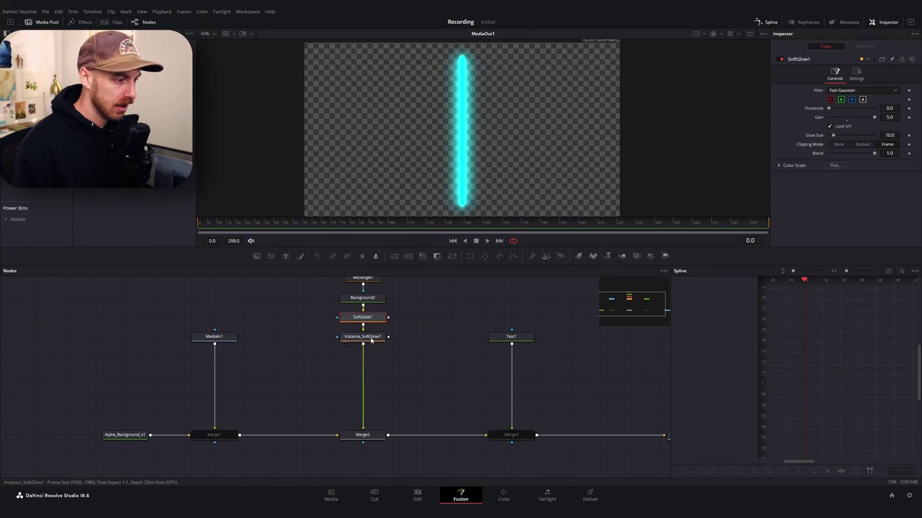
- Add a second linked instance of SoftGlow1 after Instance_SoftGlow1 and deinstance its Gain and Glow Size
{"action": "left_click", "coordinate": [372, 338]}
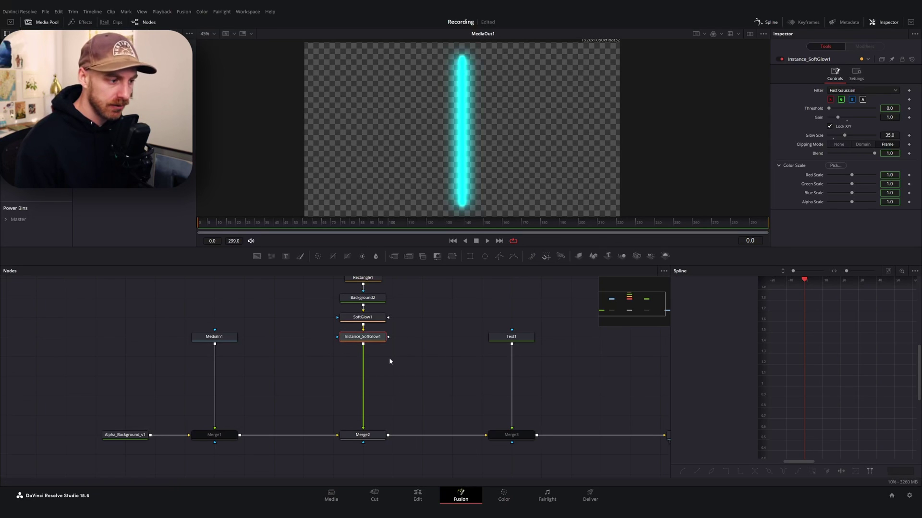
{"action": "key", "text": "ctrl+v"}
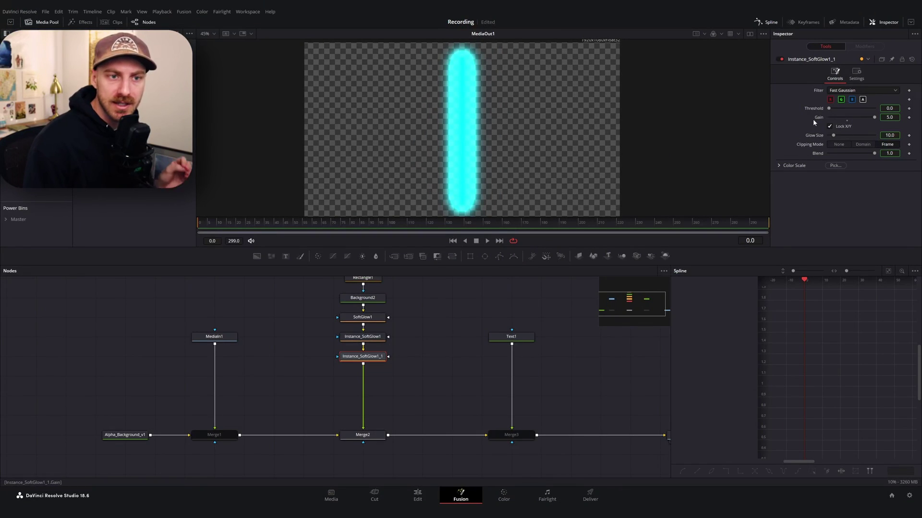
{"action": "right_click", "coordinate": [816, 120]}
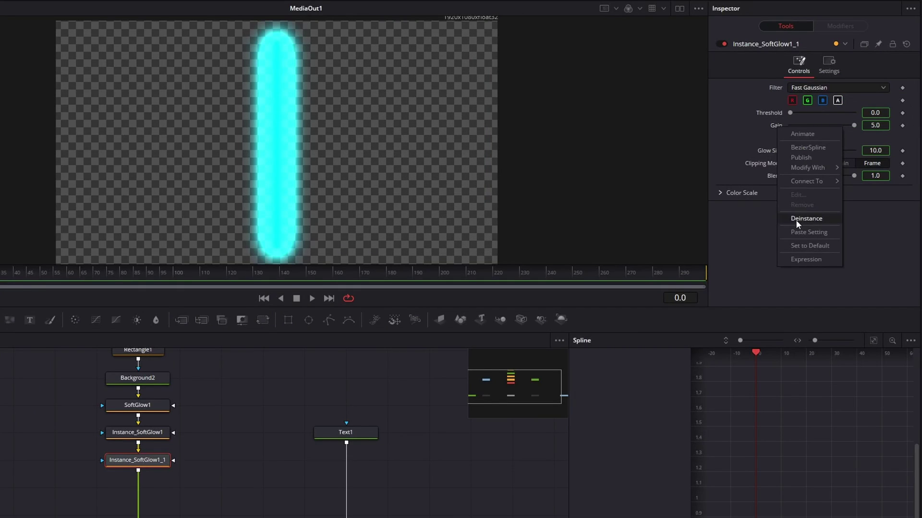
{"action": "left_click", "coordinate": [795, 220]}
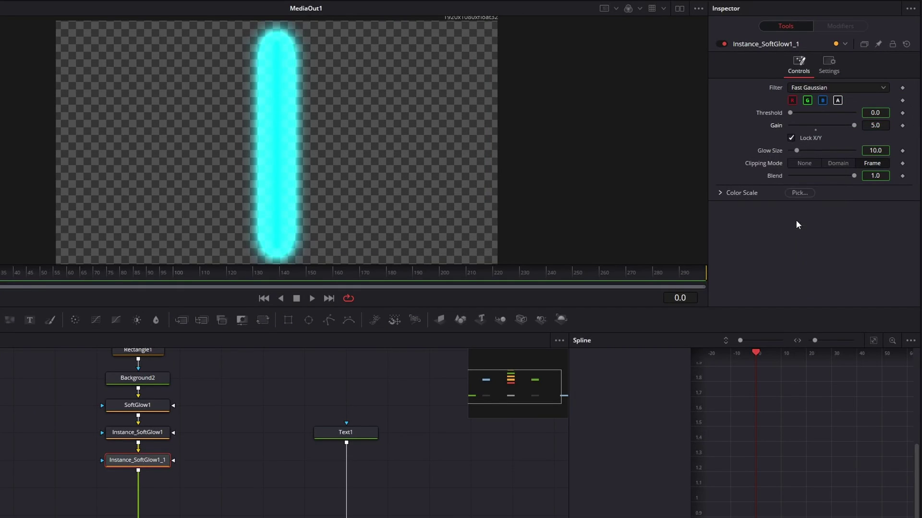
{"action": "right_click", "coordinate": [771, 154]}
{"action": "left_click", "coordinate": [785, 246]}
- Set the gain of Instance_SoftGlow1_1 to 0.2
{"action": "left_click_drag", "start_coordinate": [852, 124], "coordinate": [790, 126]}
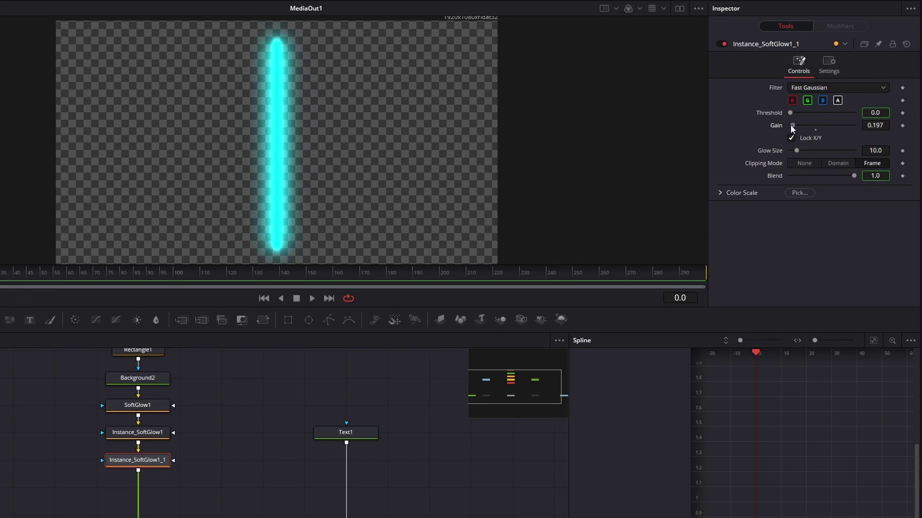
{"action": "left_click", "coordinate": [876, 125]}
{"action": "key", "text": "ctrl+a"}
{"action": "key", "text": "BackSpace"}
{"action": "type", "text": "0.2"}
{"action": "key", "text": "Tab"}
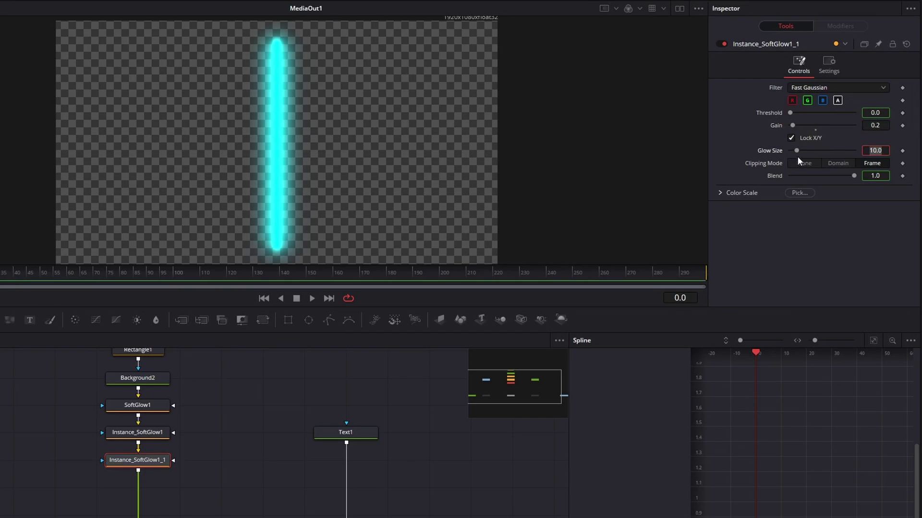
- Set the glow size of Instance_SoftGlow1_1 to 130
{"action": "left_click_drag", "start_coordinate": [795, 151], "coordinate": [821, 152]}
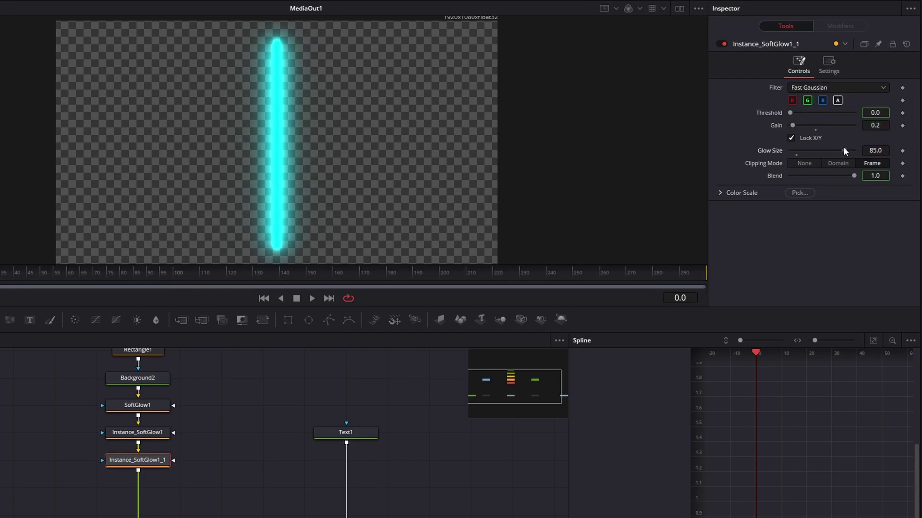
{"action": "left_click", "coordinate": [875, 148]}
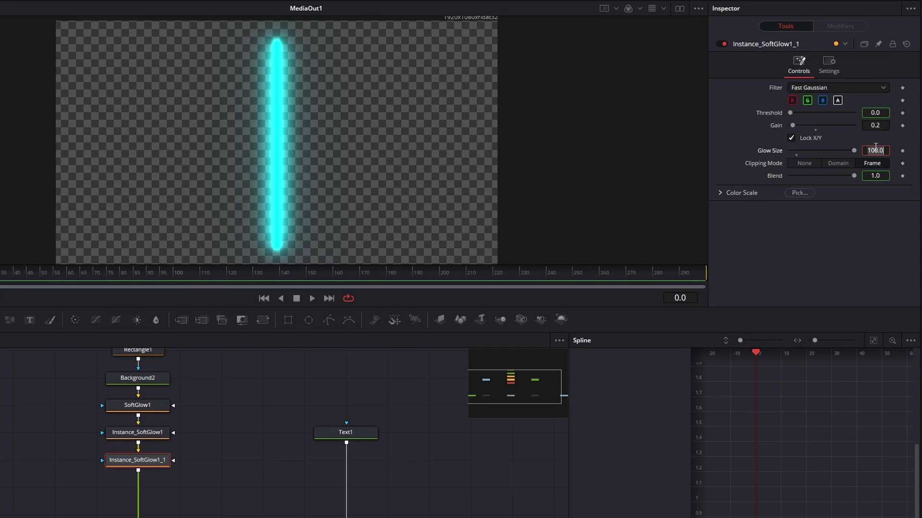
{"action": "left_click_drag", "start_coordinate": [853, 150], "coordinate": [867, 136]}
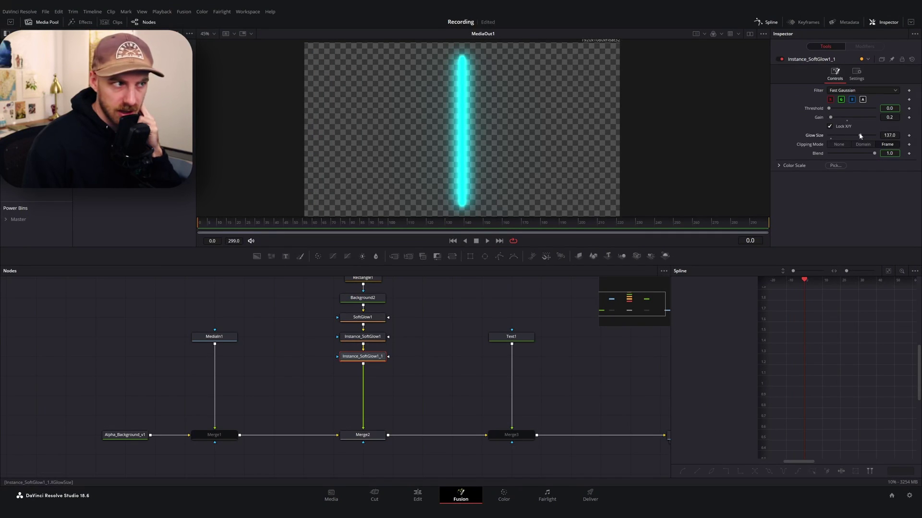
{"action": "left_click", "coordinate": [890, 135]}
{"action": "type", "text": "130"}
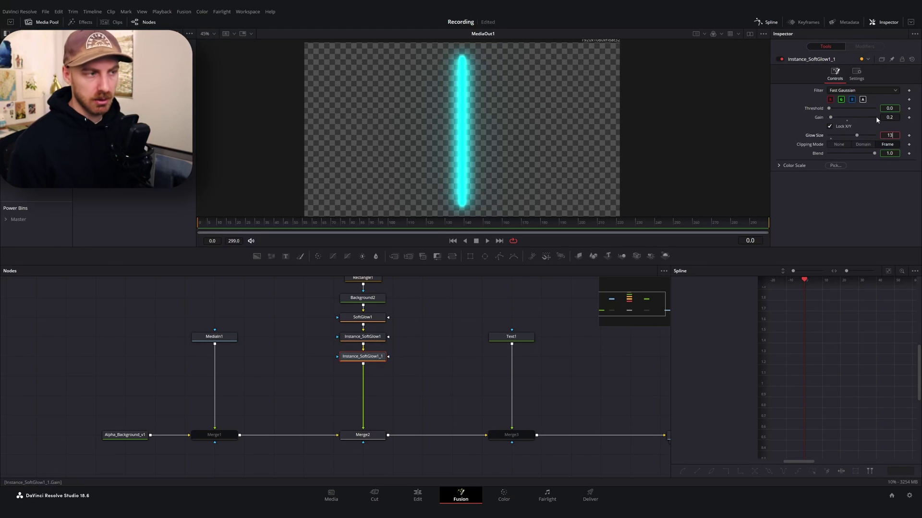
{"action": "key", "text": "Tab"}
- Show two viewers side by side and load Background2 into the first one, beside MediaOut1
{"action": "left_click", "coordinate": [363, 318]}
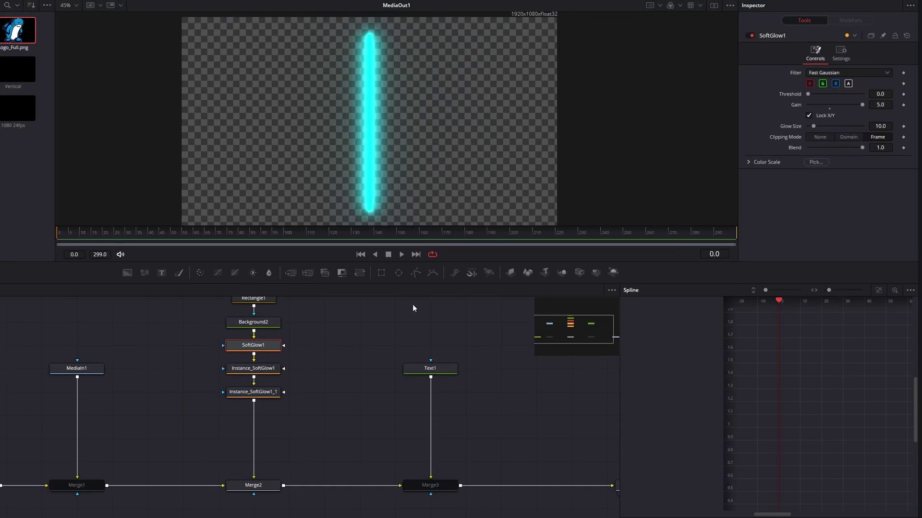
{"action": "left_click", "coordinate": [714, 7]}
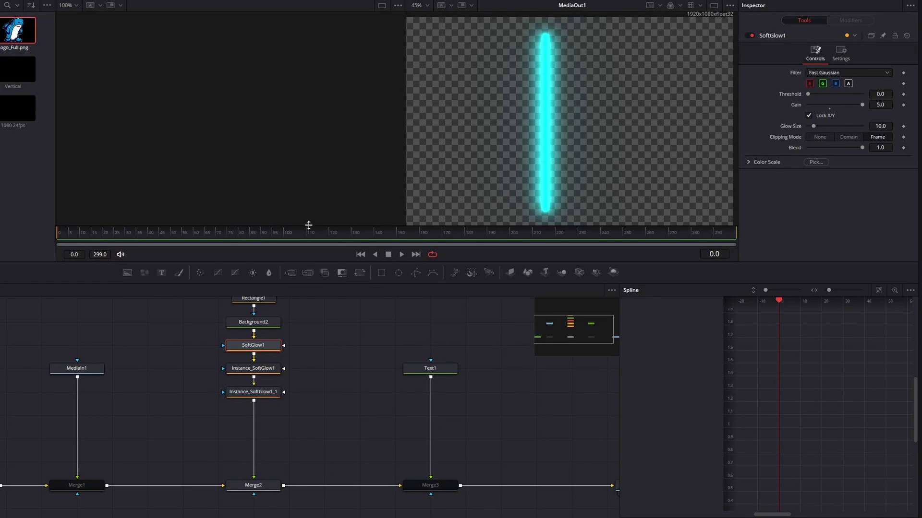
{"action": "scroll", "coordinate": [269, 358], "scroll_direction": "up", "scroll_amount": 1}
{"action": "left_click", "coordinate": [261, 352]}
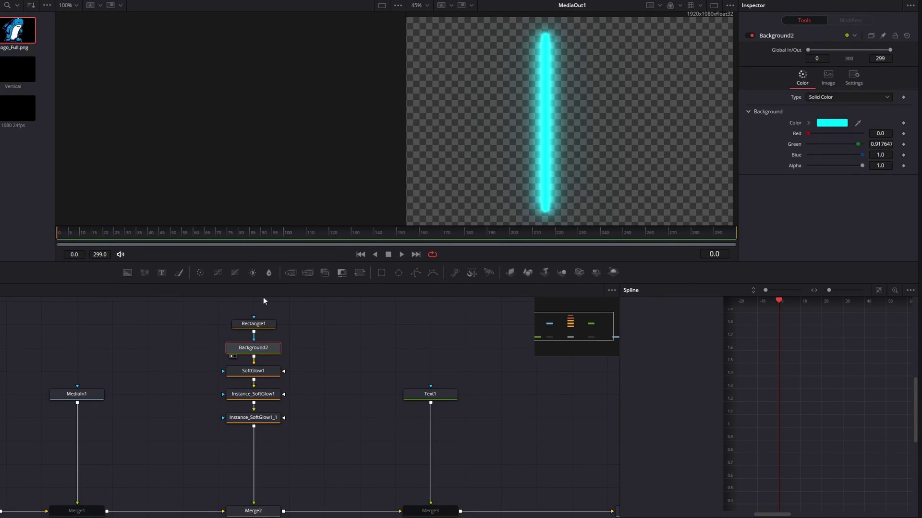
{"action": "key", "text": "1"}
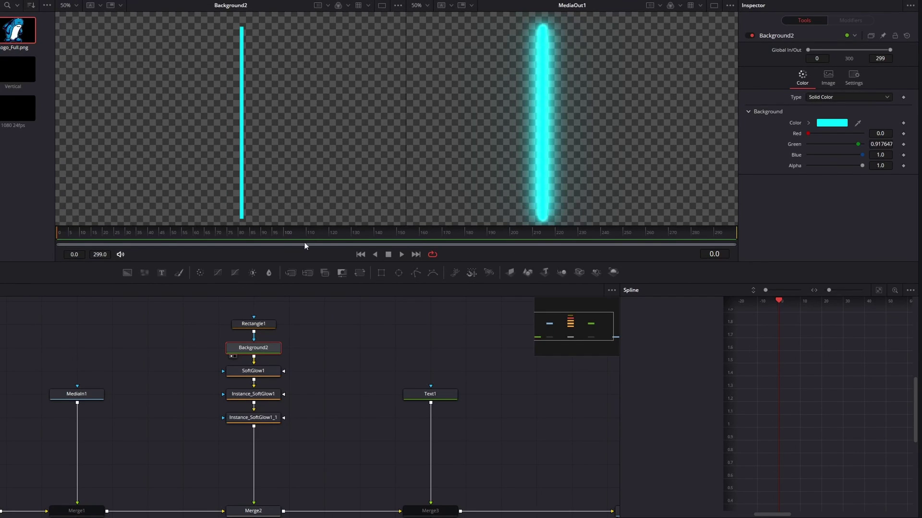
- View SoftGlow1, Instance_SoftGlow1 and Instance_SoftGlow1_1 in turn beside MediaOut1 to compare the glow layers, and return to a single viewer
{"action": "left_click", "coordinate": [264, 373]}
{"action": "key", "text": "1"}
{"action": "left_click", "coordinate": [275, 396]}
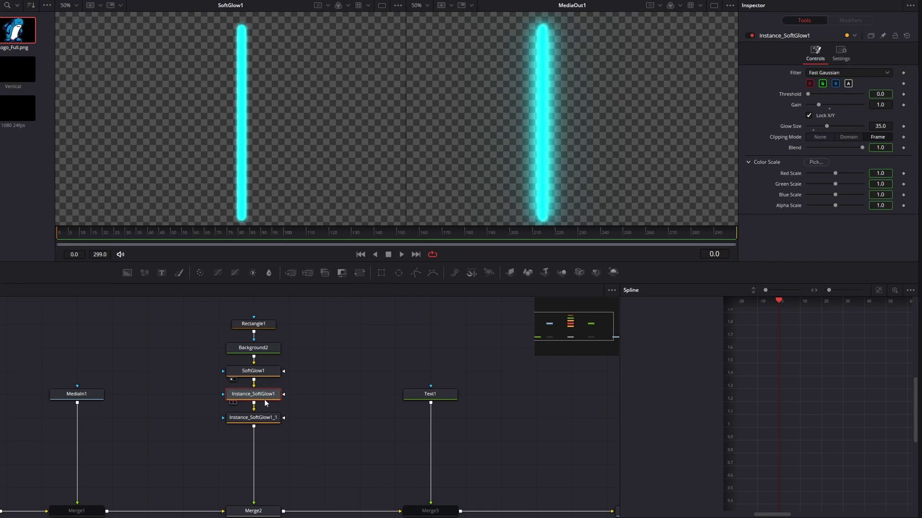
{"action": "key", "text": "1"}
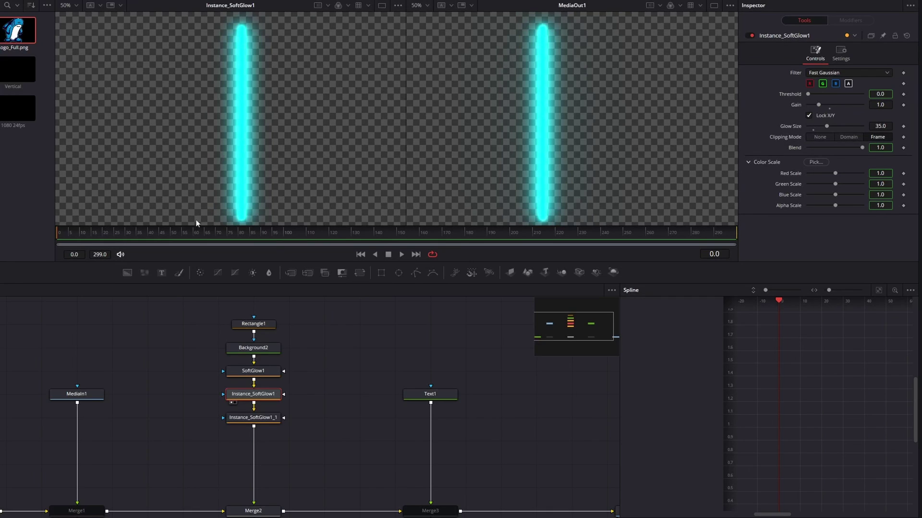
{"action": "left_click", "coordinate": [253, 417]}
{"action": "key", "text": "1"}
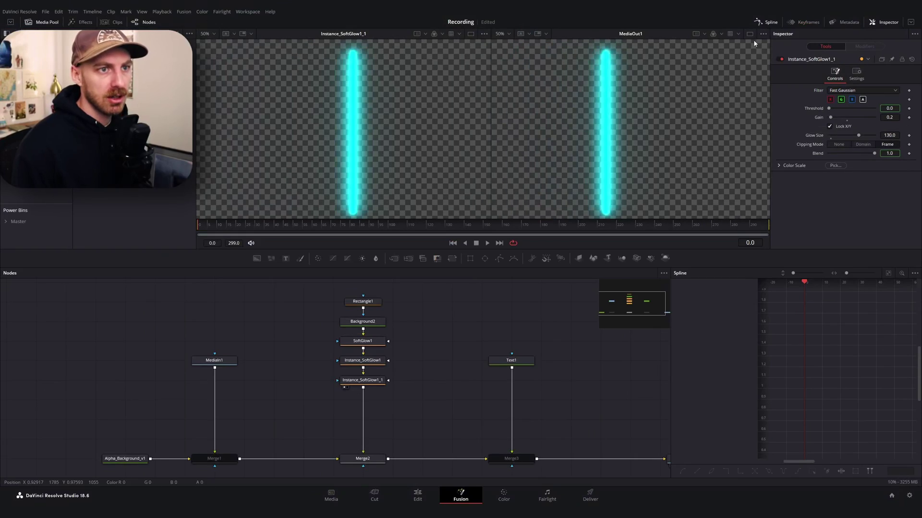
{"action": "left_click", "coordinate": [714, 5]}
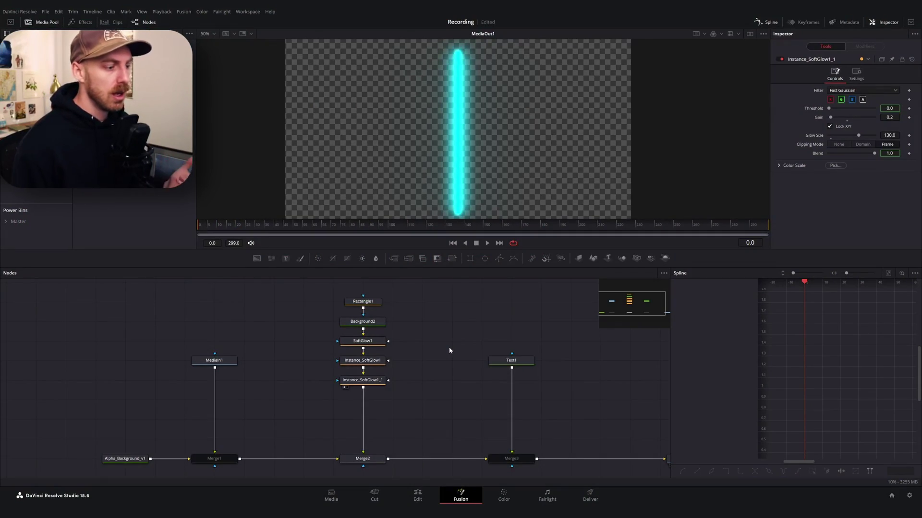
- Add a TripleGlow_v1 node near the soft glow chain to show its controls, and delete it again
{"action": "left_click_drag", "start_coordinate": [432, 336], "coordinate": [339, 391]}
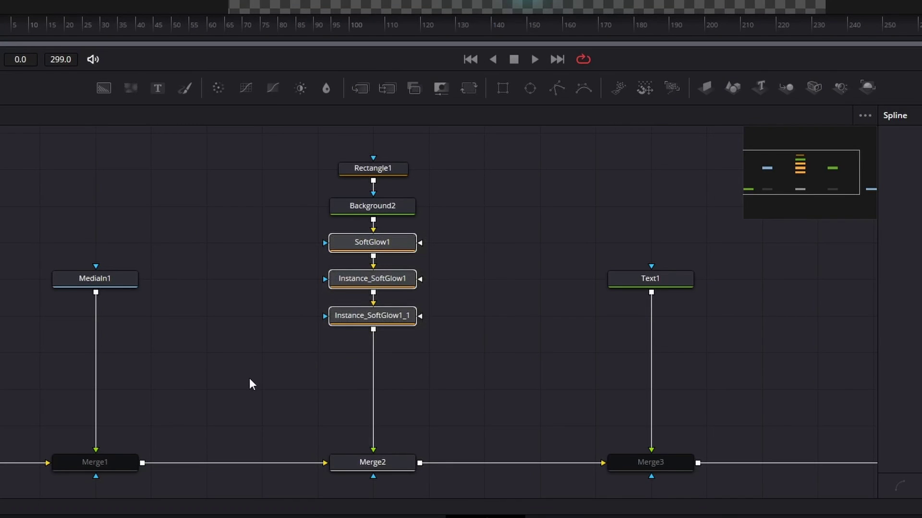
{"action": "left_click", "coordinate": [249, 379]}
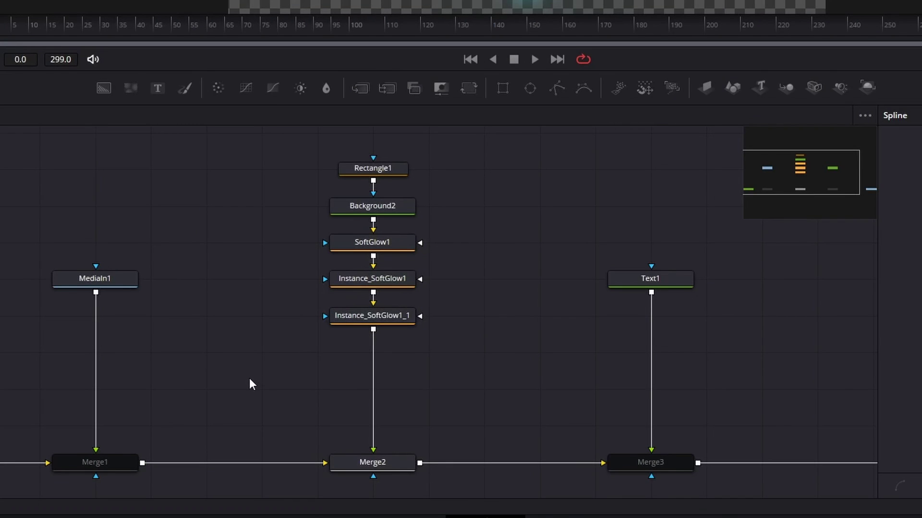
{"action": "key", "text": "shift+space"}
{"action": "type", "text": "triple"}
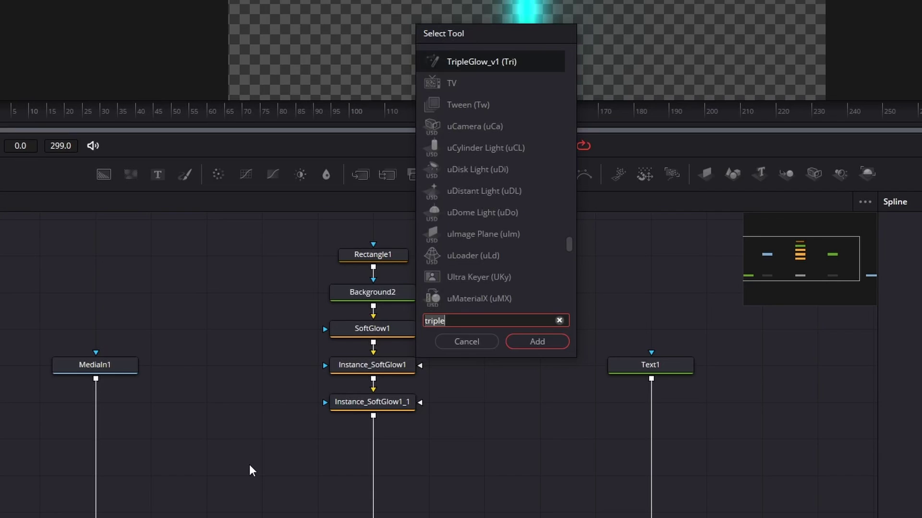
{"action": "key", "text": "Return"}
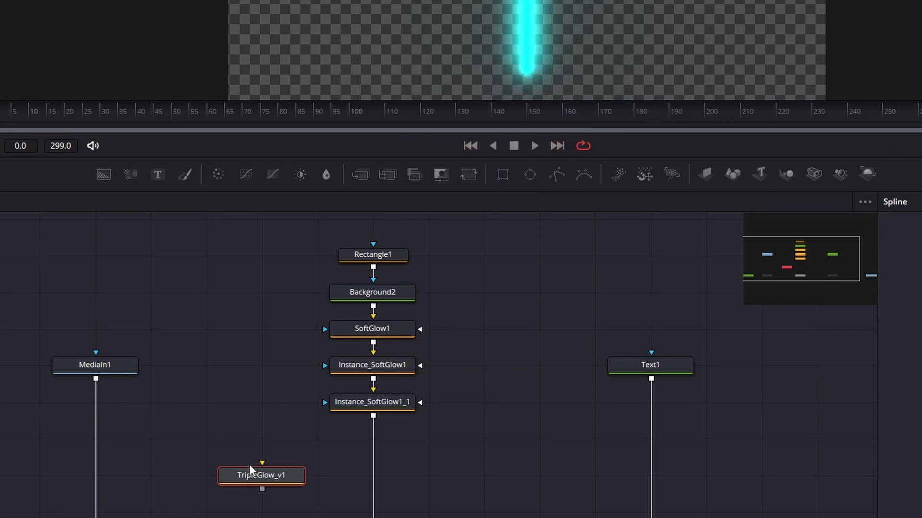
{"action": "left_click_drag", "start_coordinate": [249, 465], "coordinate": [325, 383]}
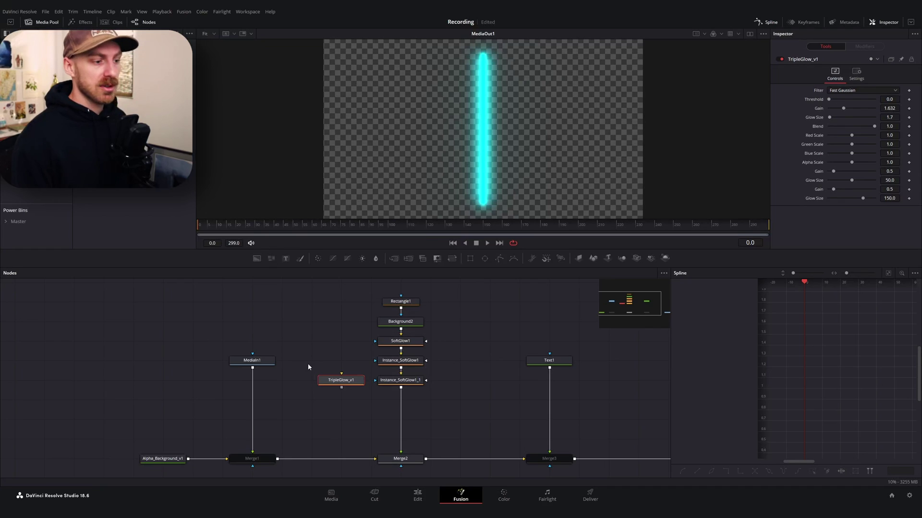
{"action": "key", "text": "Delete"}
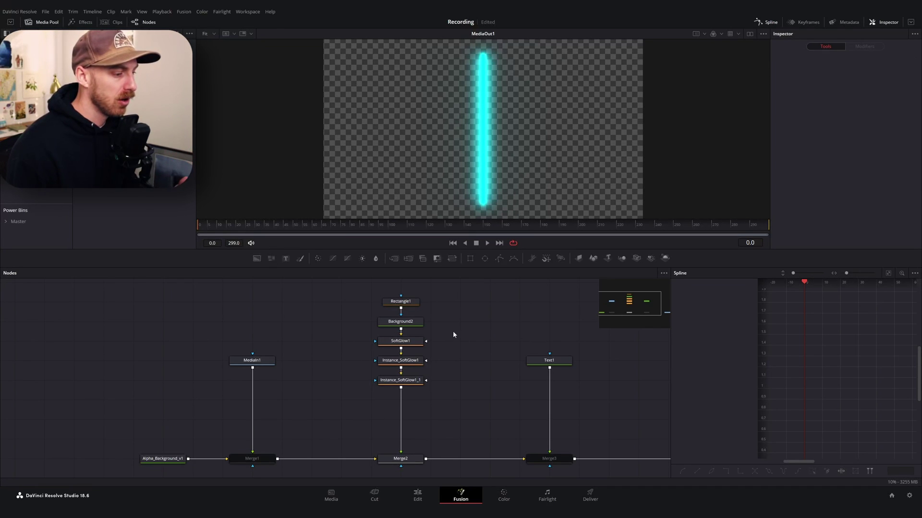
- Start creating a macro from SoftGlow1, Instance_SoftGlow1 and Instance_SoftGlow1_1
{"action": "left_click_drag", "start_coordinate": [471, 331], "coordinate": [328, 392]}
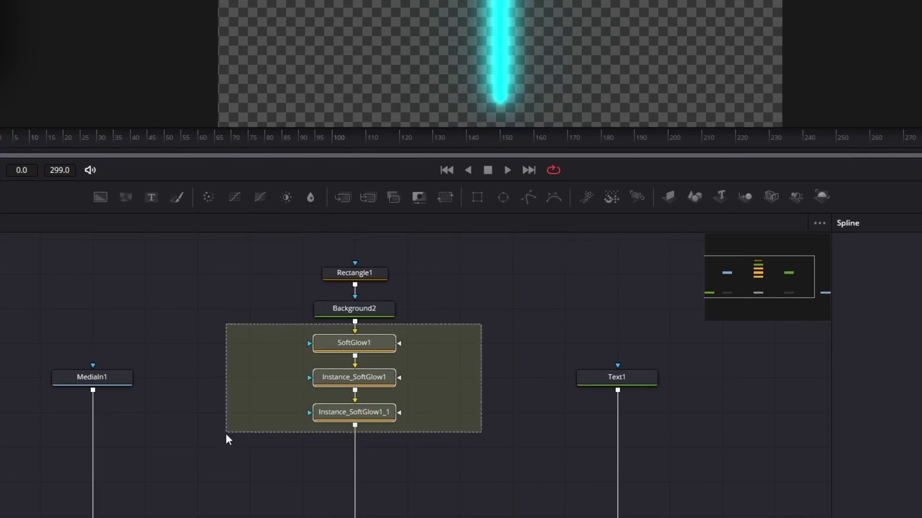
{"action": "left_click_drag", "start_coordinate": [226, 434], "coordinate": [226, 434]}
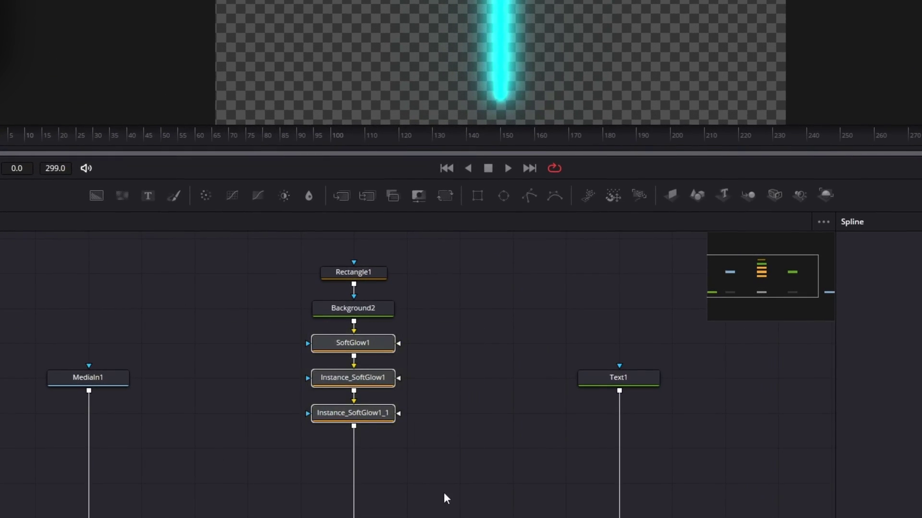
{"action": "right_click", "coordinate": [341, 378]}
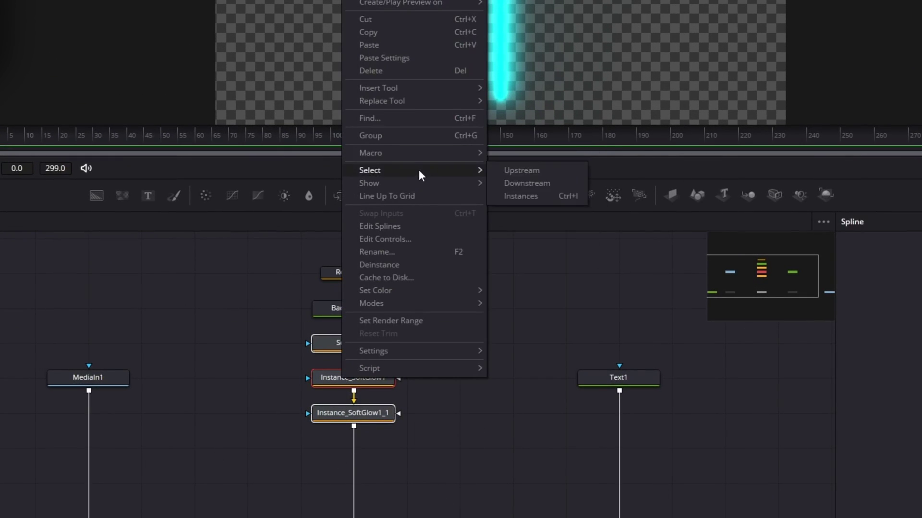
{"action": "mouse_move", "coordinate": [432, 154]}
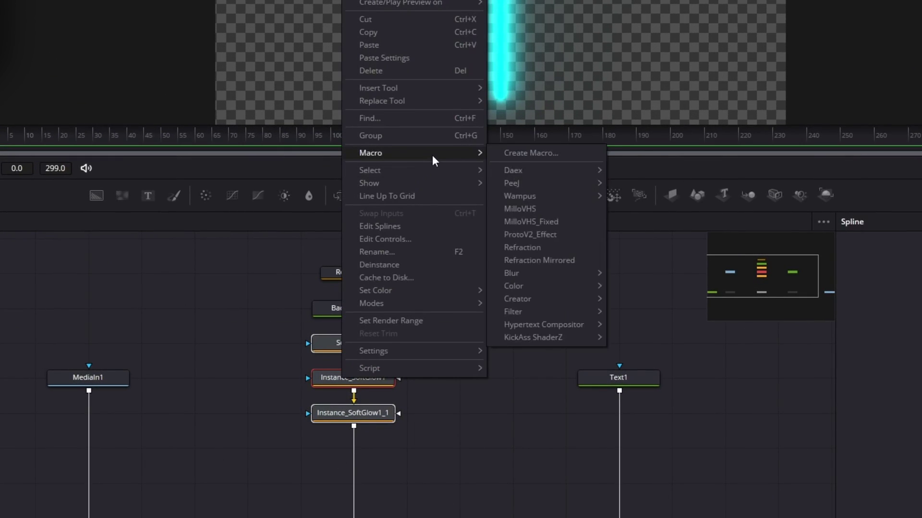
{"action": "left_click", "coordinate": [522, 152]}
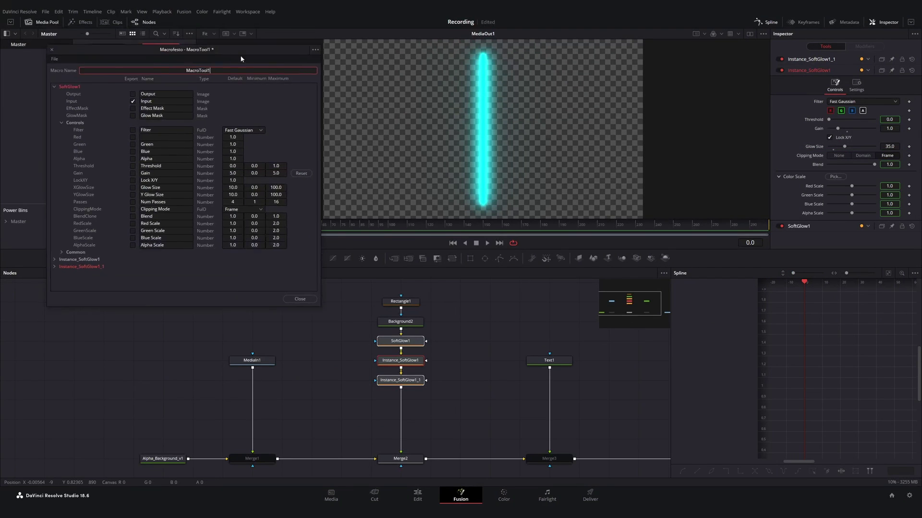
{"action": "left_click_drag", "start_coordinate": [233, 50], "coordinate": [459, 85]}
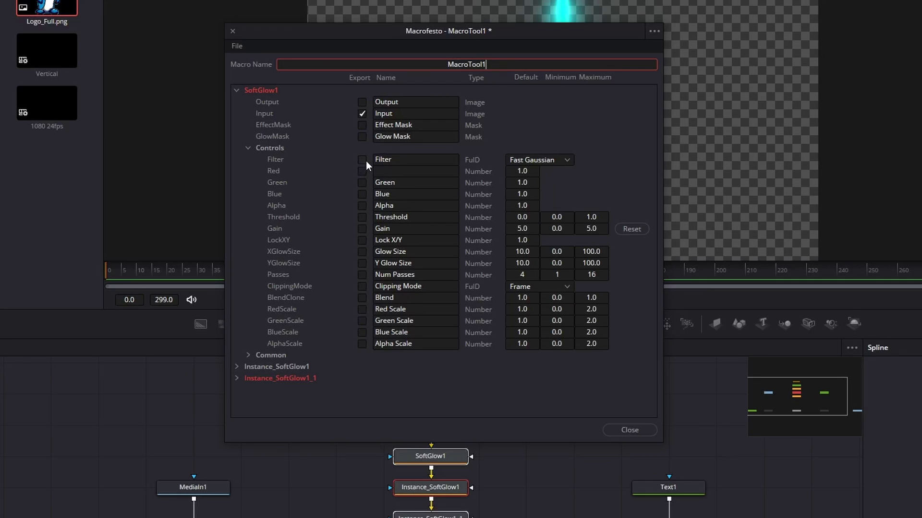
- Export SoftGlow1's Filter, Threshold, Gain, XGlowSize, BlendClone and its red, green, blue and alpha scales in the macro
{"action": "left_click", "coordinate": [365, 157]}
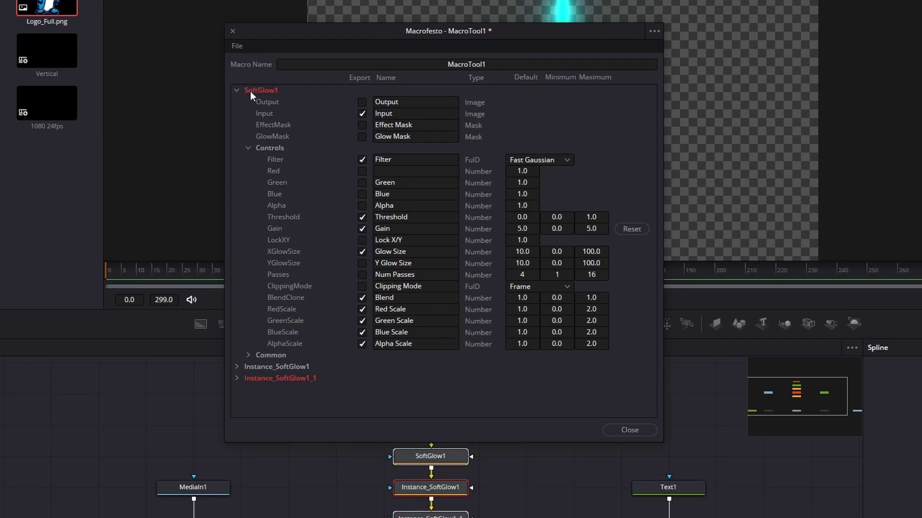
{"action": "left_click", "coordinate": [236, 91]}
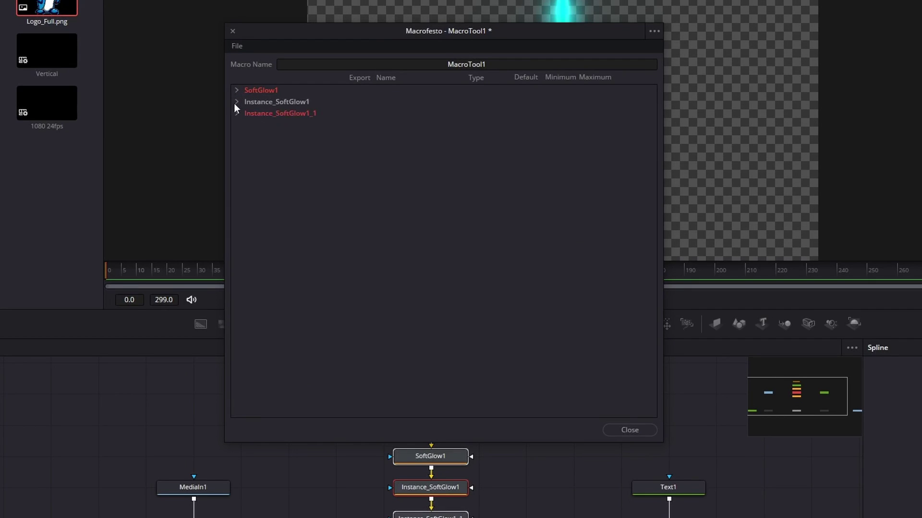
- Export Gain and XGlowSize for both Instance_SoftGlow1 and Instance_SoftGlow1_1 in the macro
{"action": "left_click", "coordinate": [236, 102]}
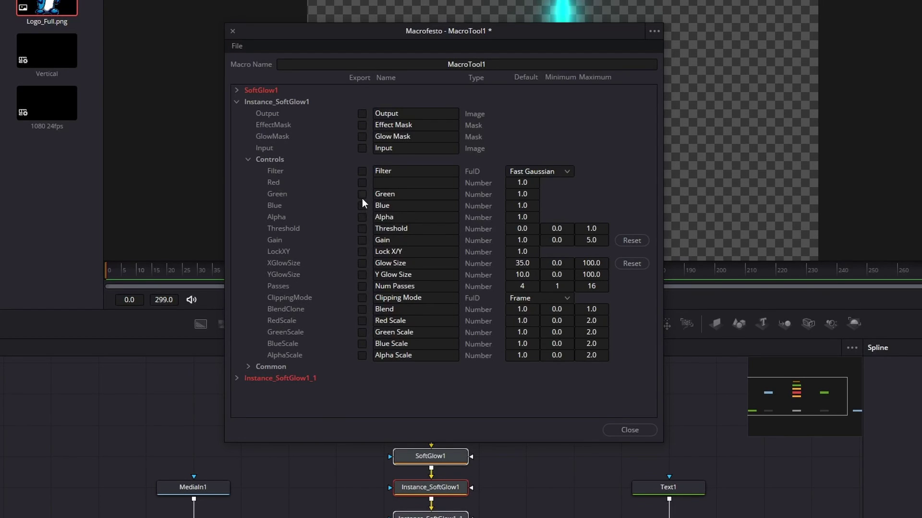
{"action": "left_click", "coordinate": [363, 241]}
{"action": "left_click", "coordinate": [237, 102]}
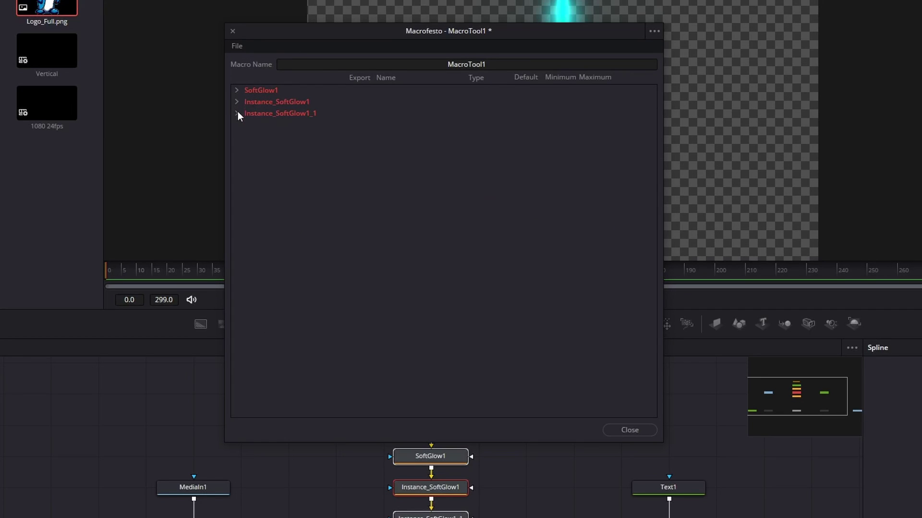
{"action": "left_click", "coordinate": [237, 112]}
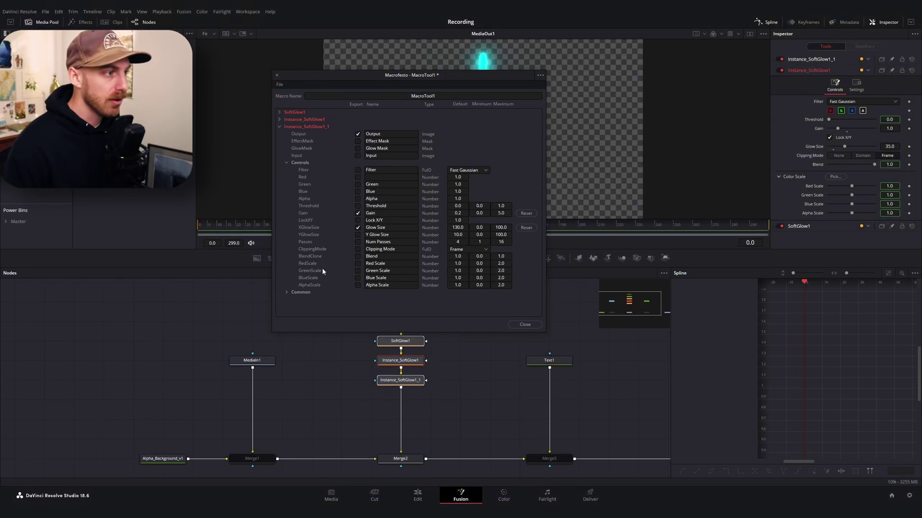
- Name the macro TripleGlow and save it as TripleGlow.setting in the Wampus macros folder
{"action": "double_click", "coordinate": [322, 94]}
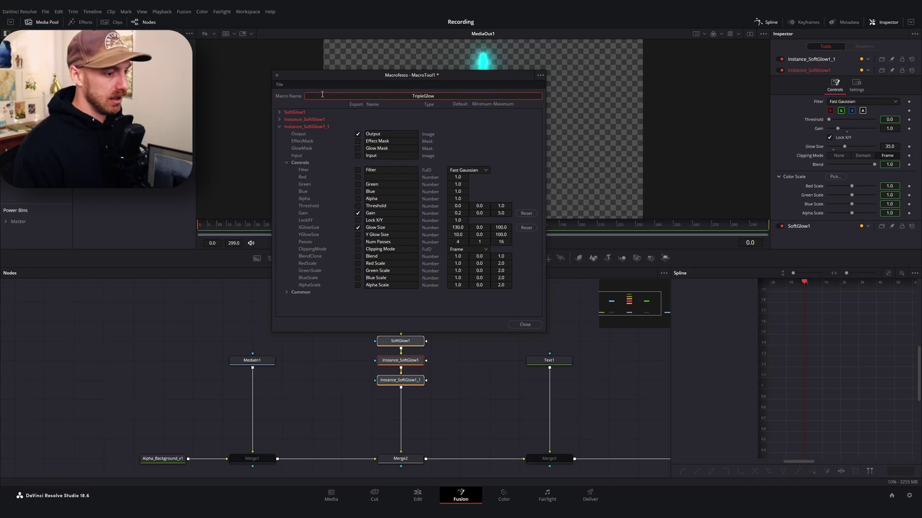
{"action": "type", "text": "TripleGlow"}
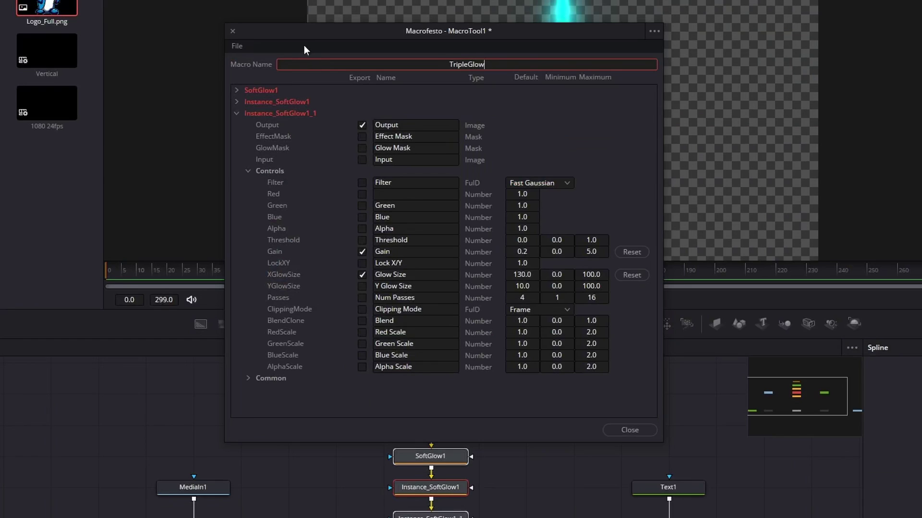
{"action": "left_click", "coordinate": [235, 43]}
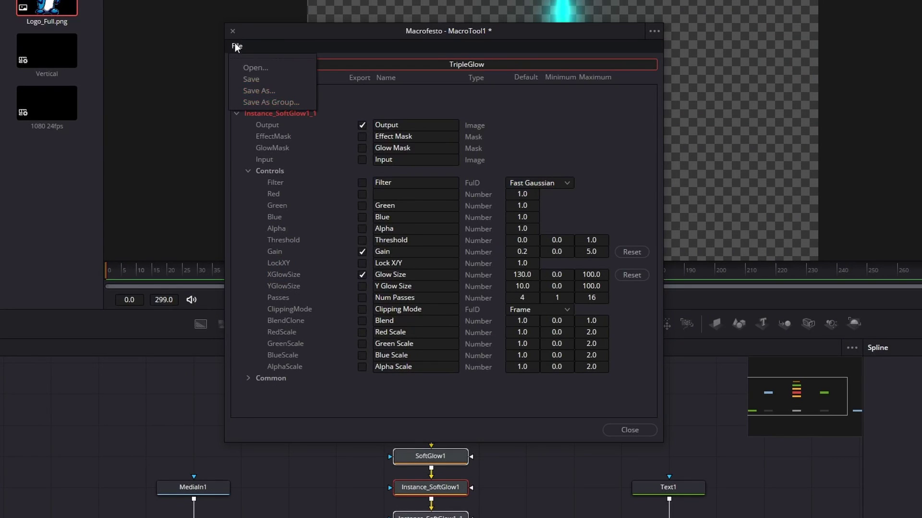
{"action": "left_click", "coordinate": [479, 66]}
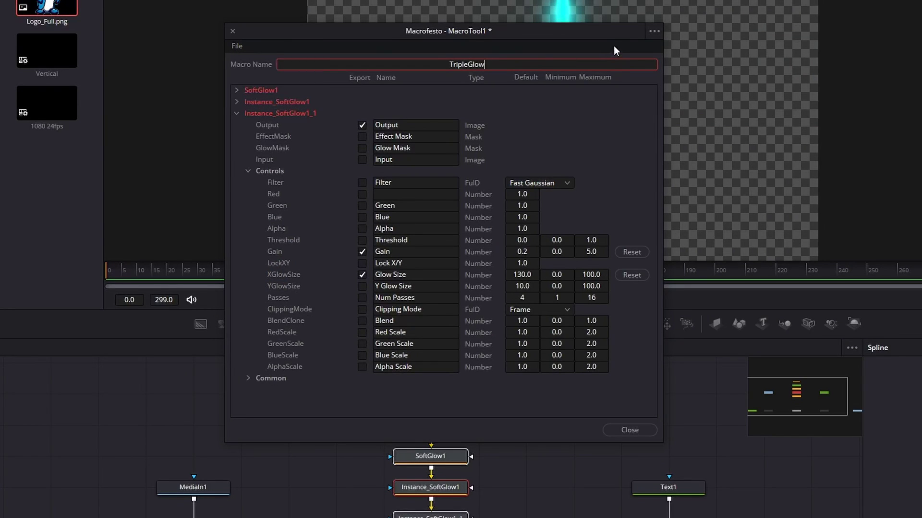
{"action": "left_click", "coordinate": [655, 34]}
{"action": "left_click", "coordinate": [666, 71]}
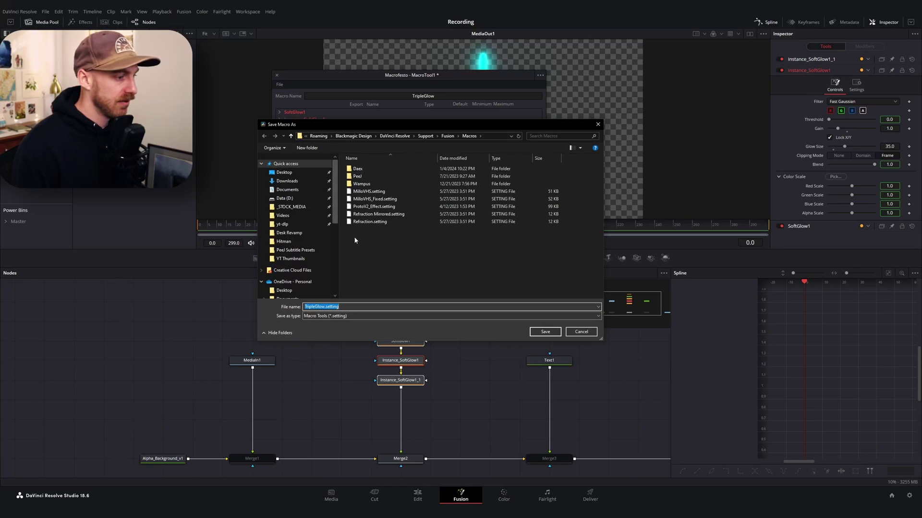
{"action": "double_click", "coordinate": [364, 184]}
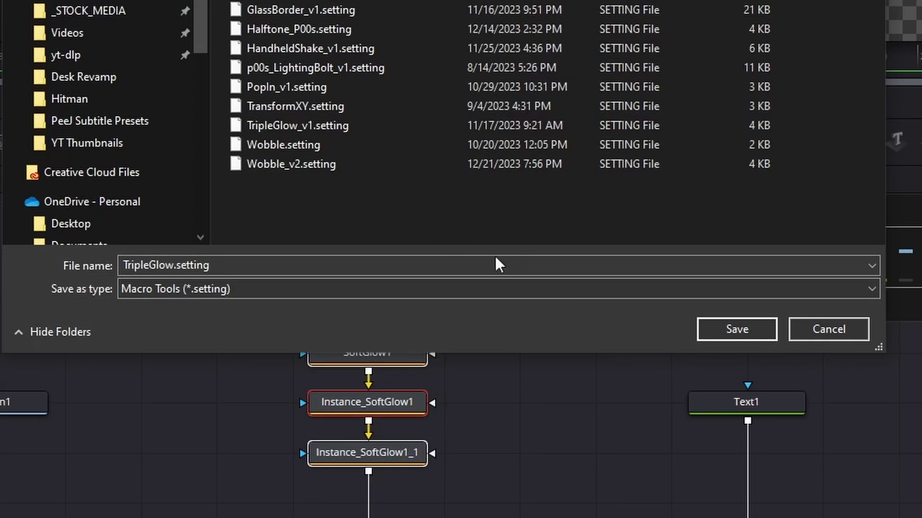
{"action": "left_click", "coordinate": [829, 329]}
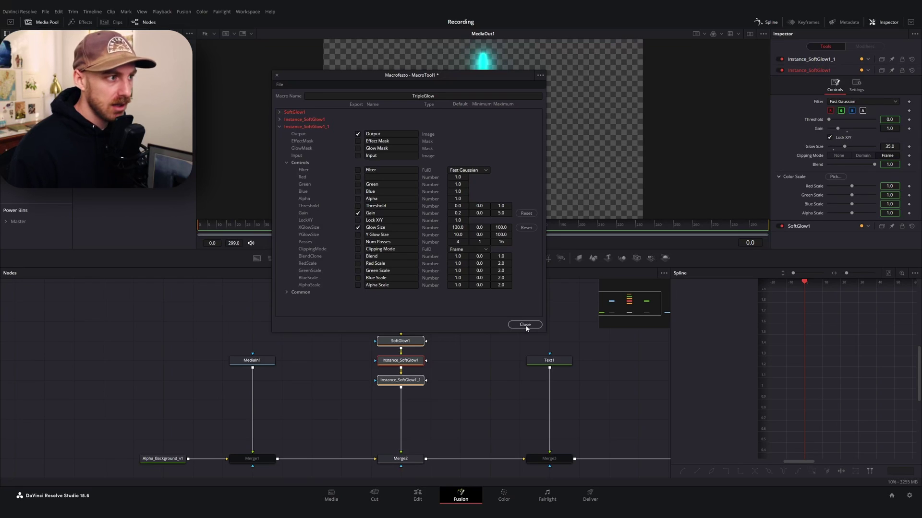
{"action": "left_click", "coordinate": [525, 325]}
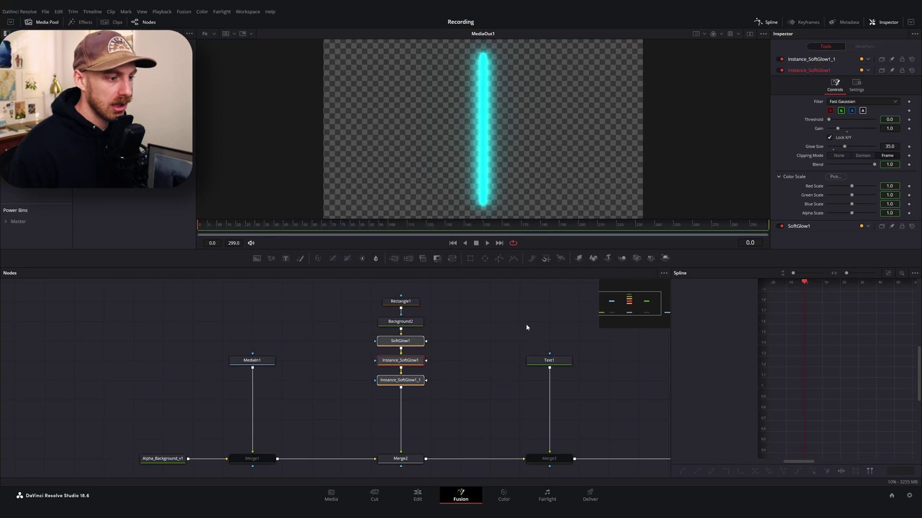
- Delete SoftGlow1 and its two instances from the chain below Background2
{"action": "left_click_drag", "start_coordinate": [329, 338], "coordinate": [431, 392]}
{"action": "key", "text": "Delete"}
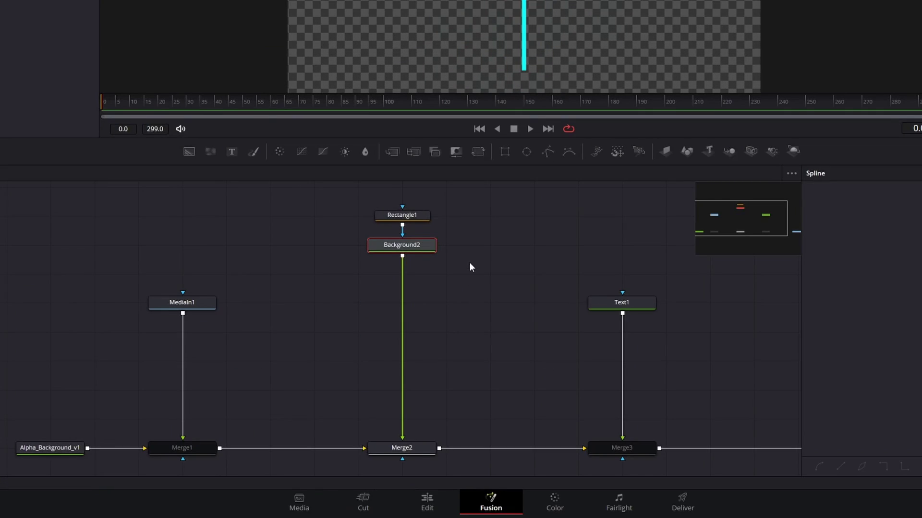
- Insert the saved TripleGlow macro between Background2 and Merge2
{"action": "key", "text": "shift+space"}
{"action": "type", "text": "triple"}
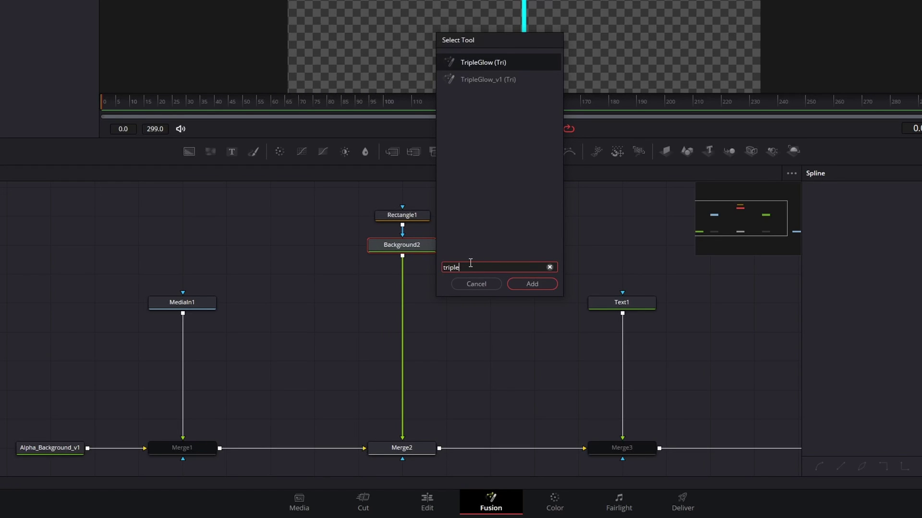
{"action": "key", "text": "Return"}
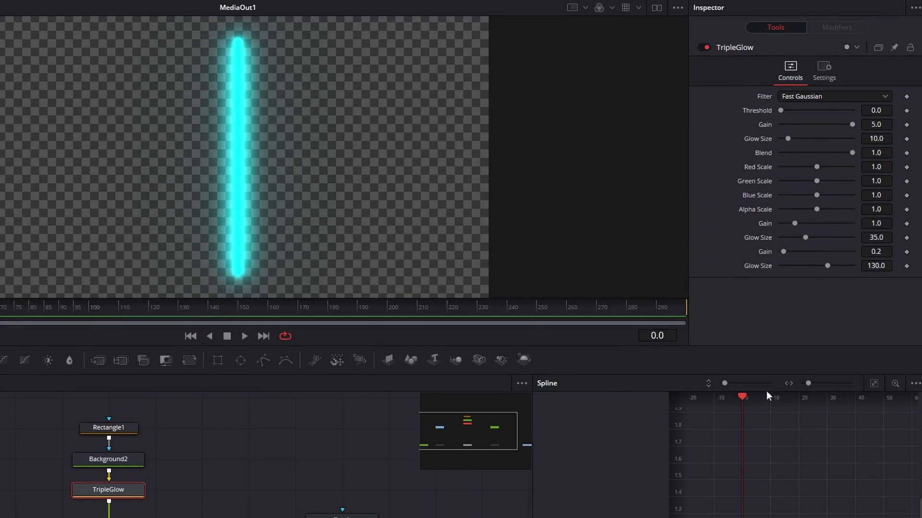
- Set TripleGlow's first gain to about 3.425 and its second gain to about 1.299
{"action": "left_click_drag", "start_coordinate": [852, 125], "coordinate": [828, 126]}
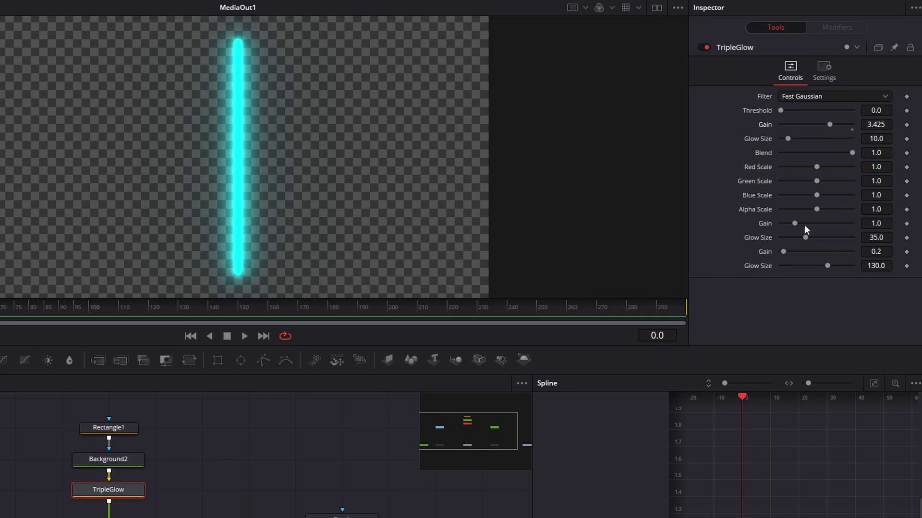
{"action": "mouse_move", "coordinate": [793, 226]}
{"action": "left_mouse_down"}
{"action": "mouse_move", "coordinate": [818, 221]}
{"action": "mouse_move", "coordinate": [801, 217]}
{"action": "left_mouse_up"}
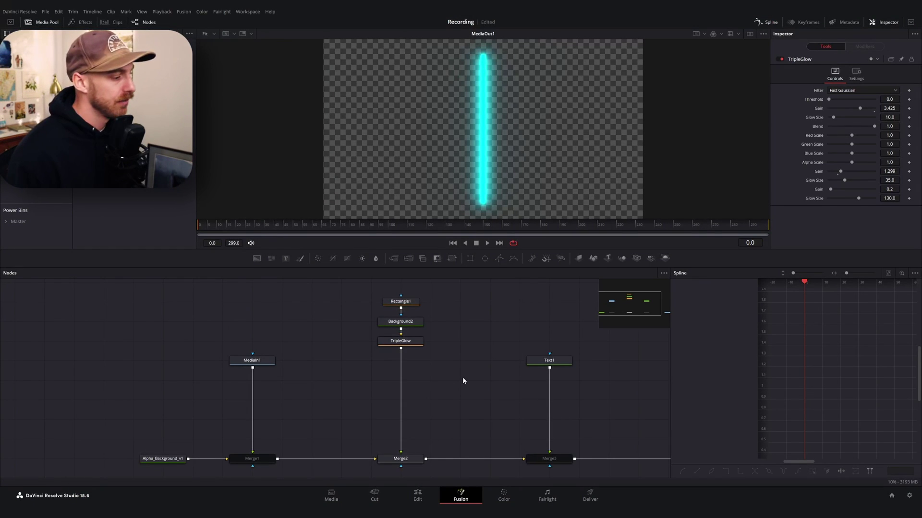
- Check which tools the TripleGlow node contains and delete it from the chain
{"action": "mouse_move", "coordinate": [400, 346]}
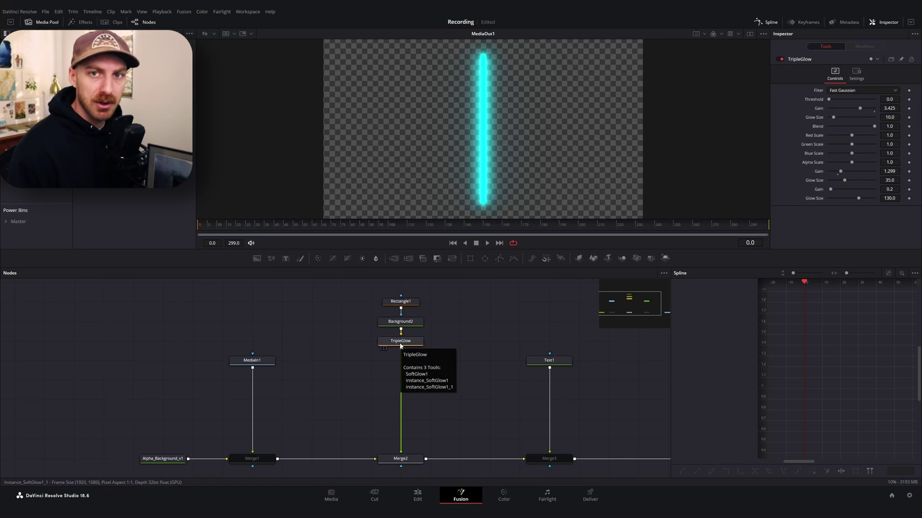
{"action": "scroll", "coordinate": [309, 408], "scroll_direction": "down", "scroll_amount": 3}
{"action": "scroll", "coordinate": [309, 408], "scroll_direction": "up", "scroll_amount": 3}
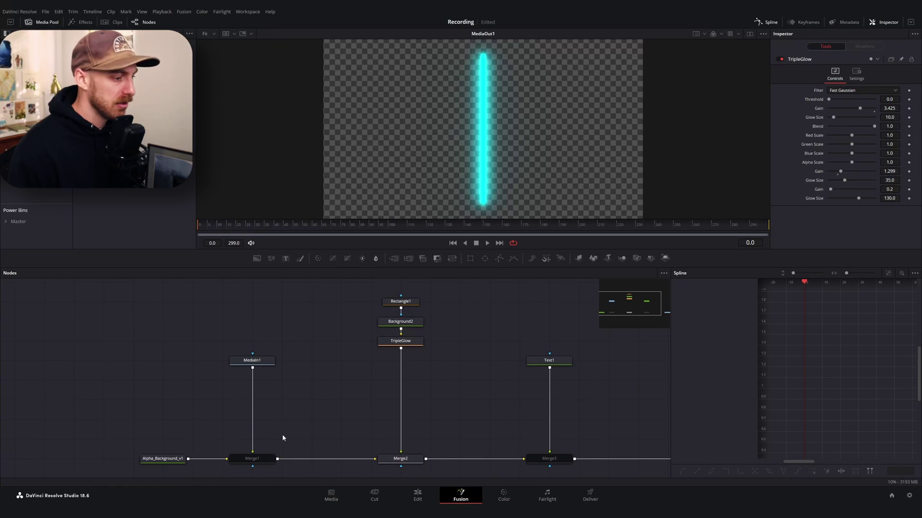
{"action": "key", "text": "Delete"}
- Re-enable Merge1 and Merge3 to show the logo and text with the line
{"action": "scroll", "coordinate": [395, 410], "scroll_direction": "down", "scroll_amount": 2}
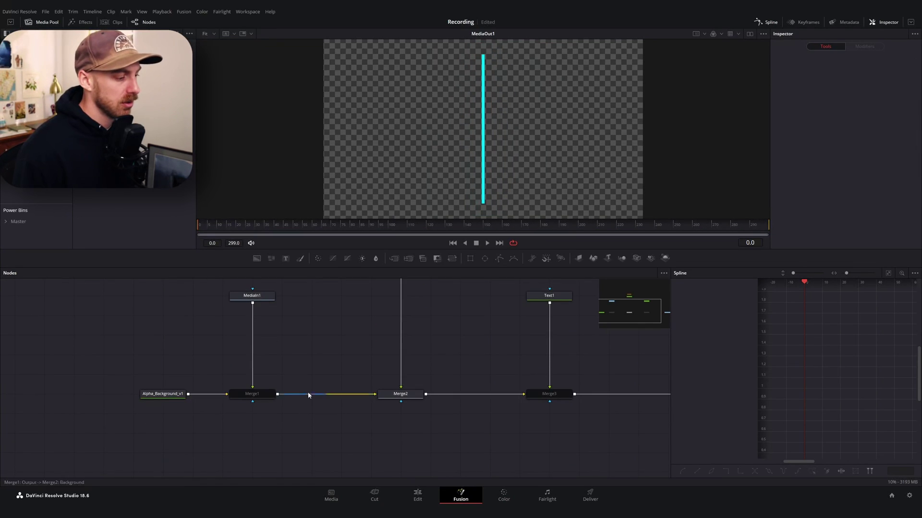
{"action": "left_click", "coordinate": [250, 394]}
{"action": "left_click", "coordinate": [554, 394]}
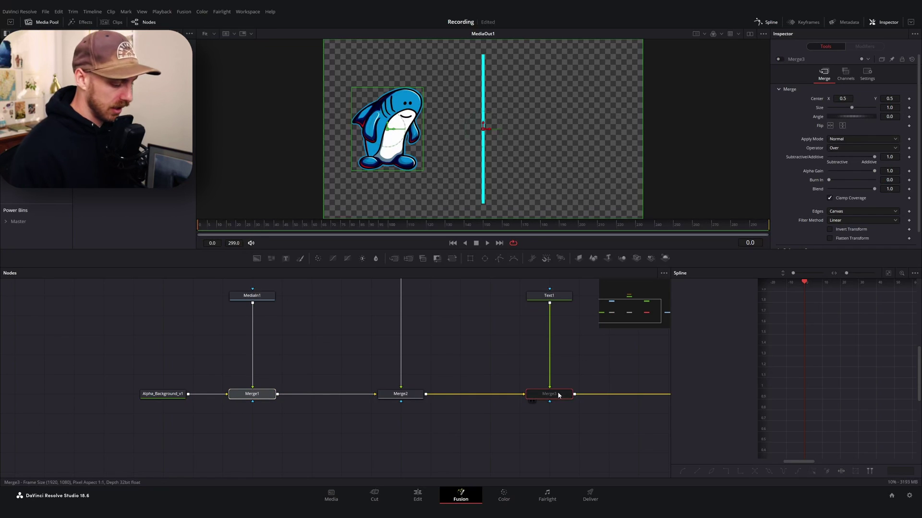
{"action": "scroll", "coordinate": [559, 395], "scroll_direction": "down", "scroll_amount": 3}
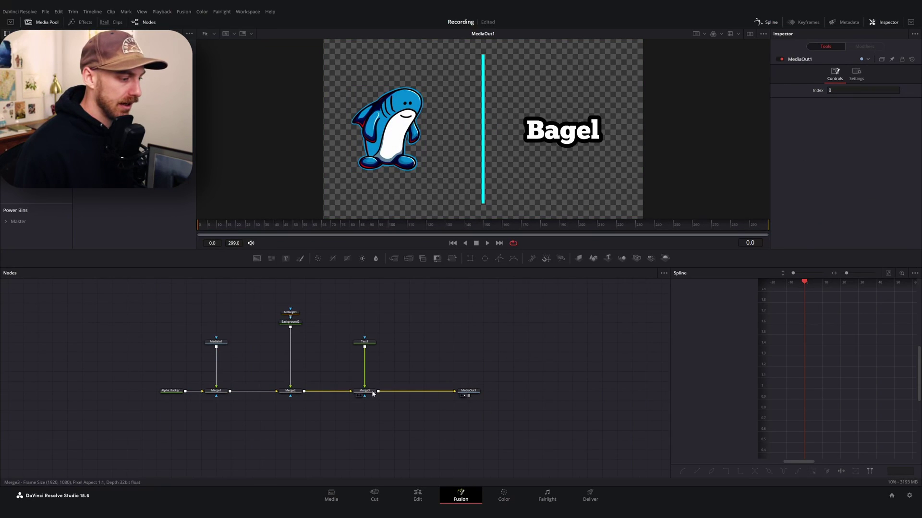
- Add the TripleGlow macro between Merge3 and MediaOut1 so it glows the whole composite, and centre it in the chain
{"action": "key", "text": "shift+space"}
{"action": "type", "text": "triple"}
{"action": "key", "text": "Return"}
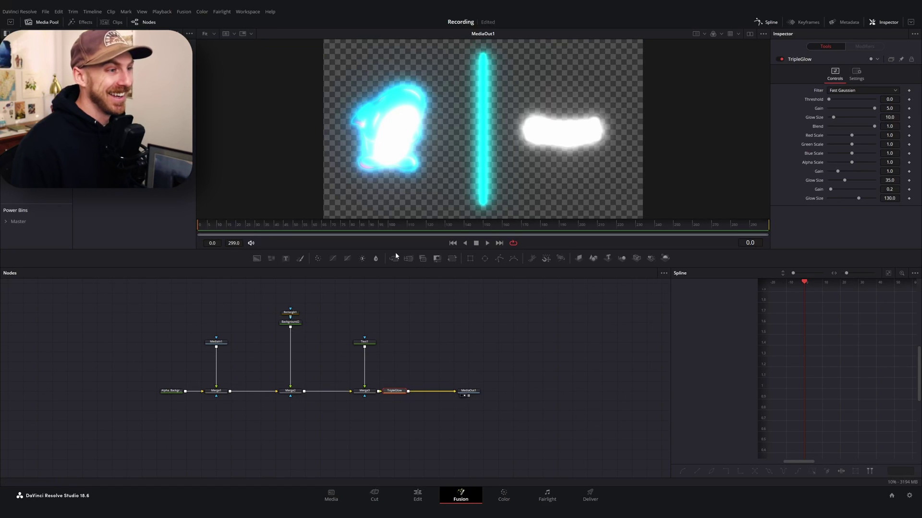
{"action": "left_click_drag", "start_coordinate": [395, 390], "coordinate": [410, 391]}
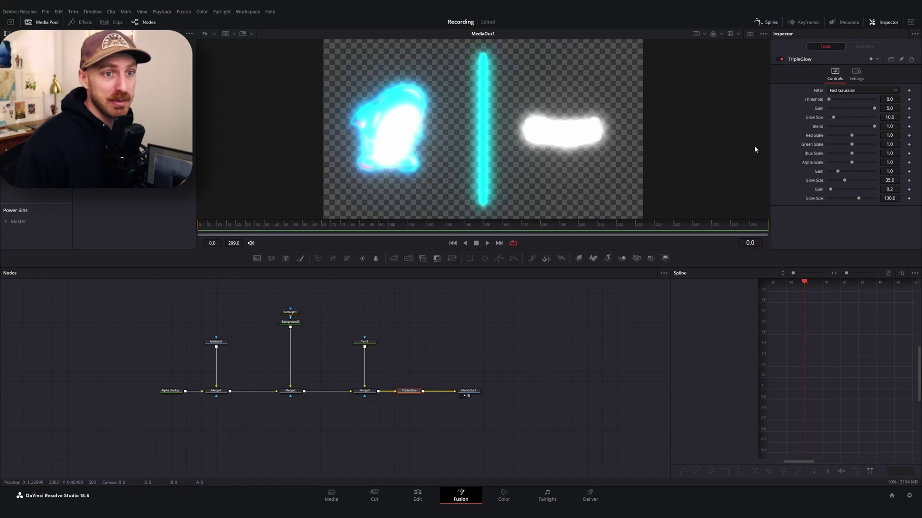
- Set TripleGlow's first two gains to about 1.102 and 0.354 and its three glow sizes to about 5.5, 24.4 and 121.3, and save the project
{"action": "mouse_move", "coordinate": [874, 108]}
{"action": "left_mouse_down"}
{"action": "mouse_move", "coordinate": [850, 108]}
{"action": "mouse_move", "coordinate": [858, 109]}
{"action": "left_mouse_up"}
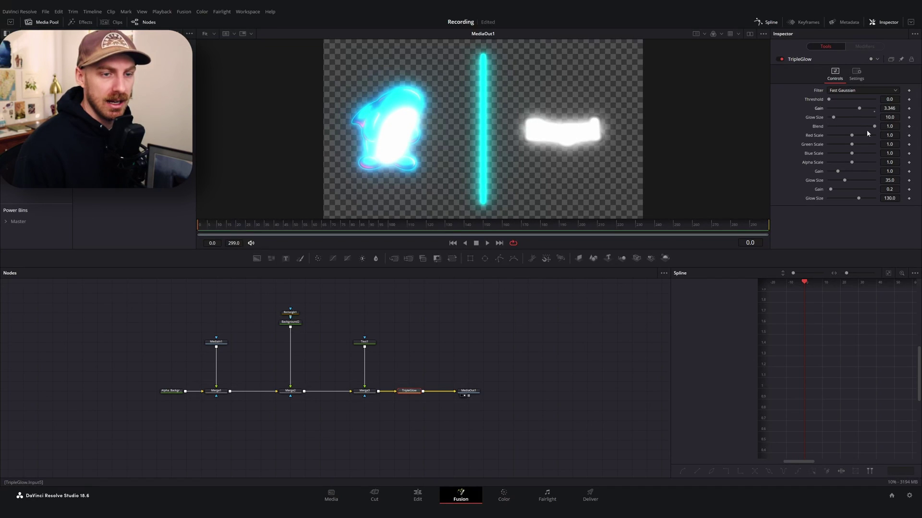
{"action": "mouse_move", "coordinate": [837, 172]}
{"action": "left_mouse_down"}
{"action": "mouse_move", "coordinate": [830, 181]}
{"action": "mouse_move", "coordinate": [840, 181]}
{"action": "left_mouse_up"}
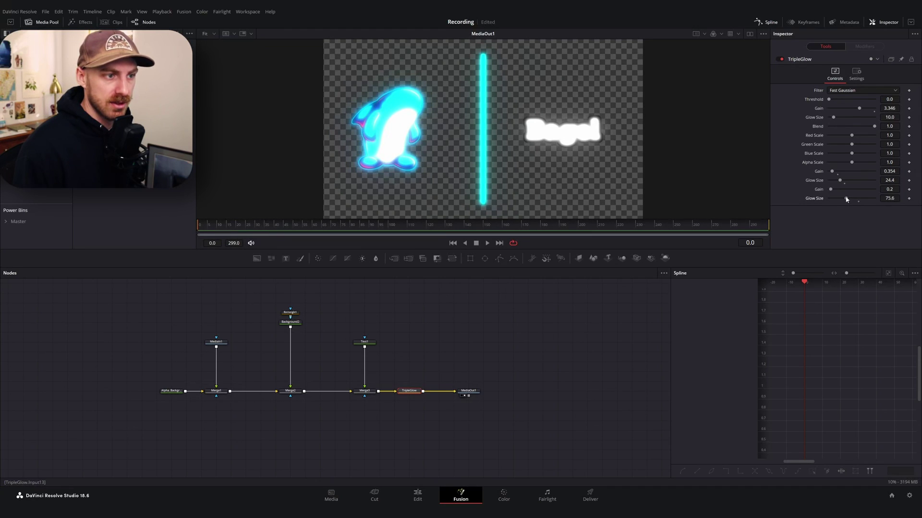
{"action": "left_click_drag", "start_coordinate": [846, 199], "coordinate": [856, 199]}
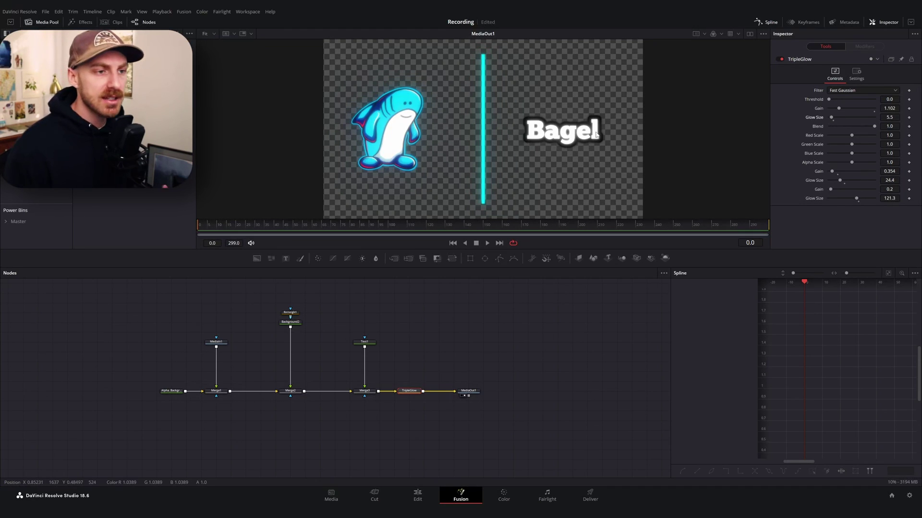
{"action": "key", "text": "ctrl+s"}
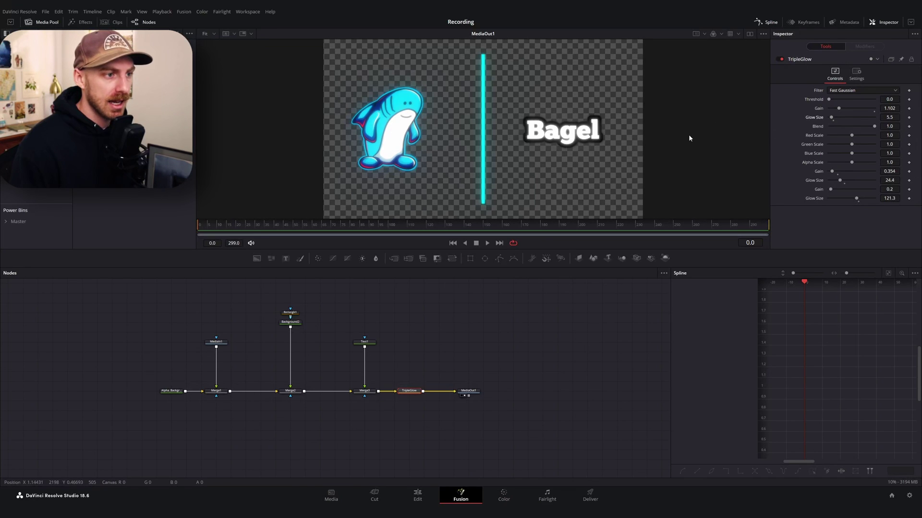
- Change the colour of the Bagel text in Text1 to golden yellow and check its glow up close
{"action": "scroll", "coordinate": [626, 133], "scroll_direction": "up", "scroll_amount": 6}
{"action": "scroll", "coordinate": [458, 125], "scroll_direction": "down", "scroll_amount": 2}
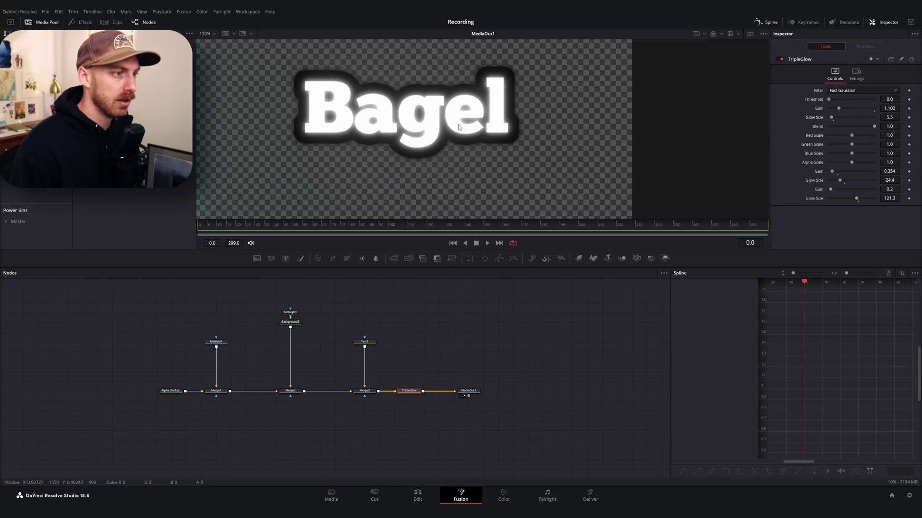
{"action": "left_click", "coordinate": [364, 342]}
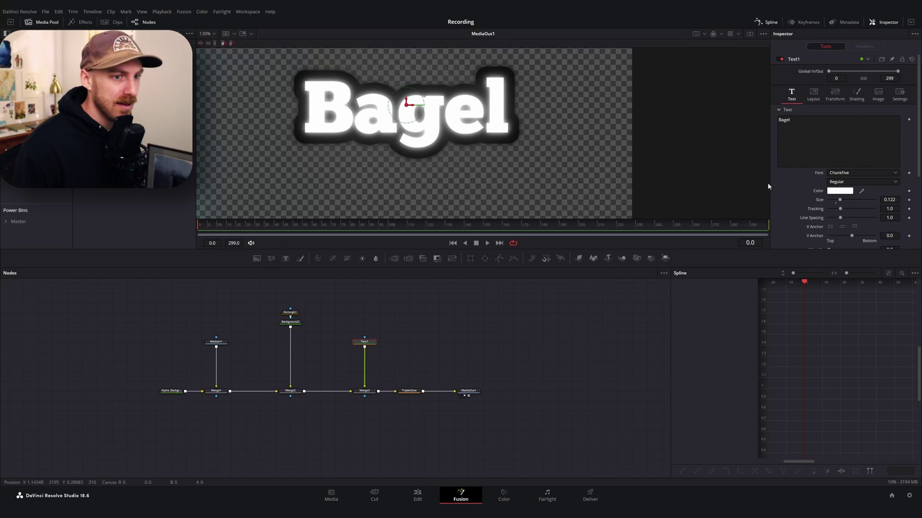
{"action": "left_click", "coordinate": [840, 190]}
{"action": "left_click_drag", "start_coordinate": [477, 189], "coordinate": [525, 192]}
{"action": "left_click", "coordinate": [533, 321]}
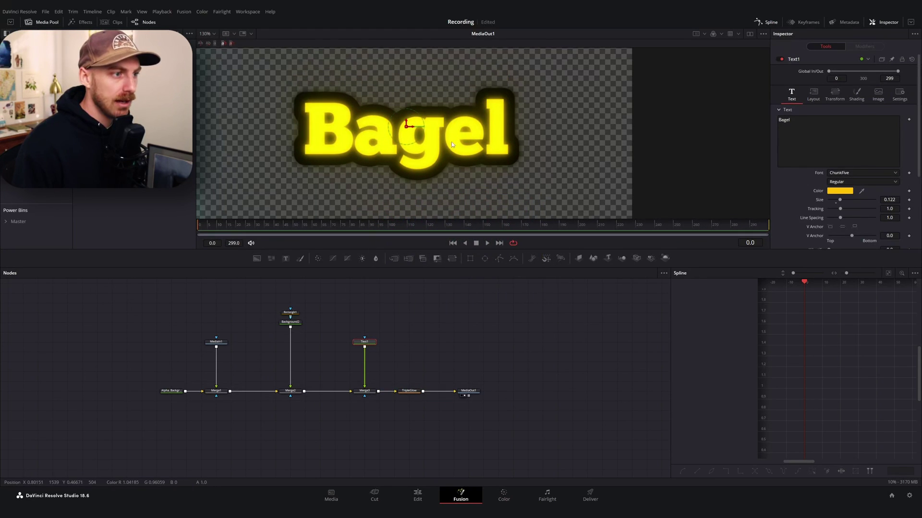
{"action": "scroll", "coordinate": [352, 140], "scroll_direction": "down", "scroll_amount": 2}
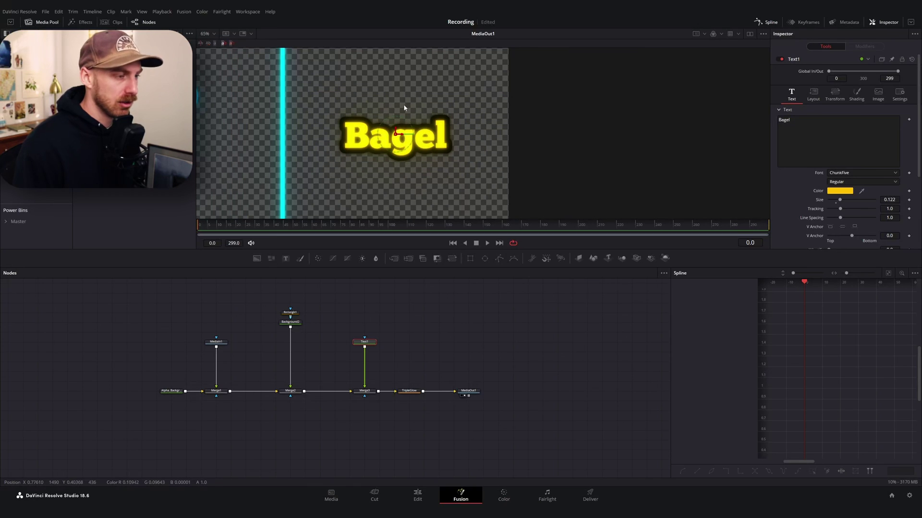